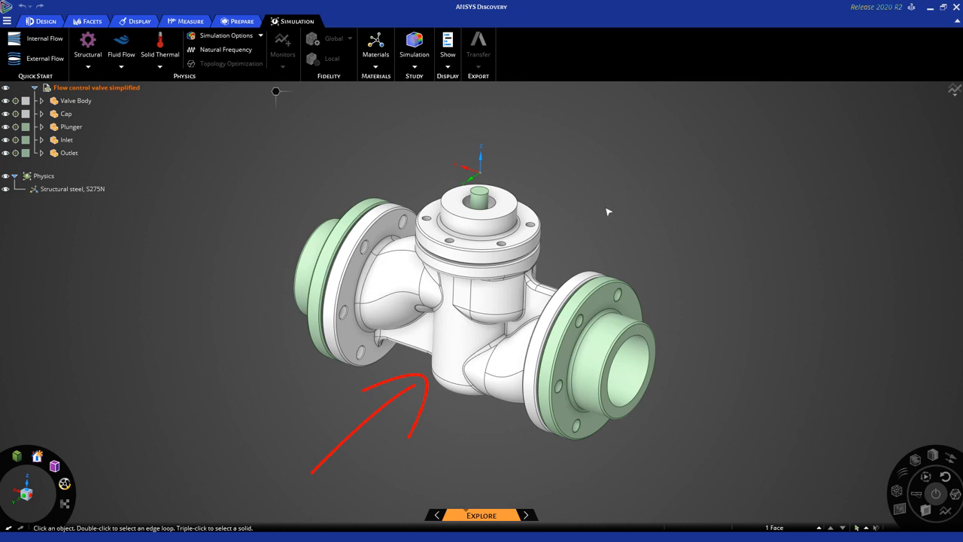
- Solve physics on the Valve Body only and hide the Cap, Plunger, Inlet and Outlet
click(486, 303)
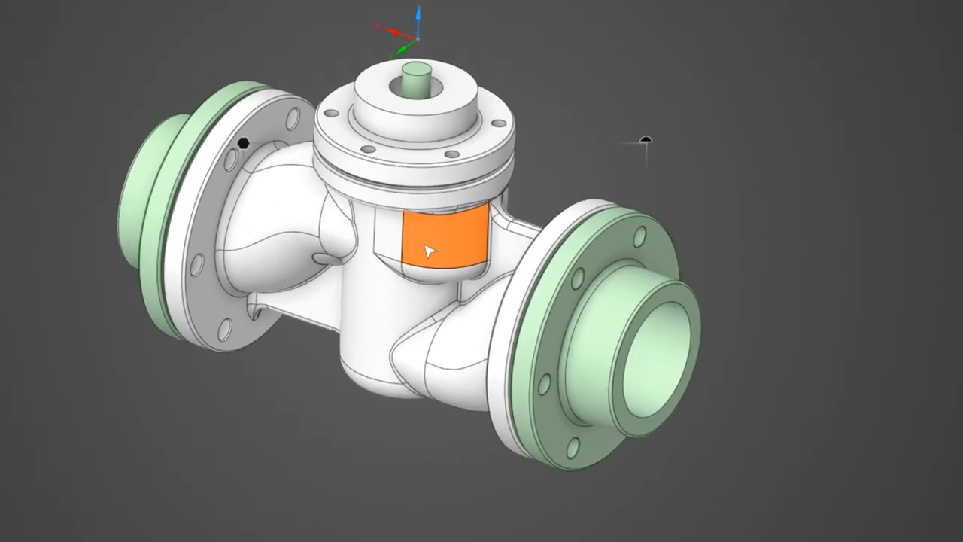
right_click(474, 291)
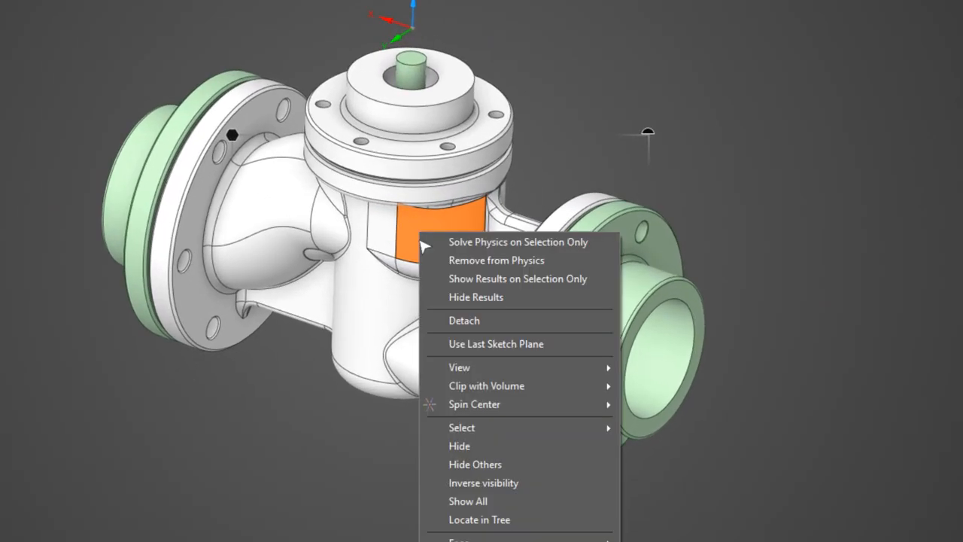
click(599, 243)
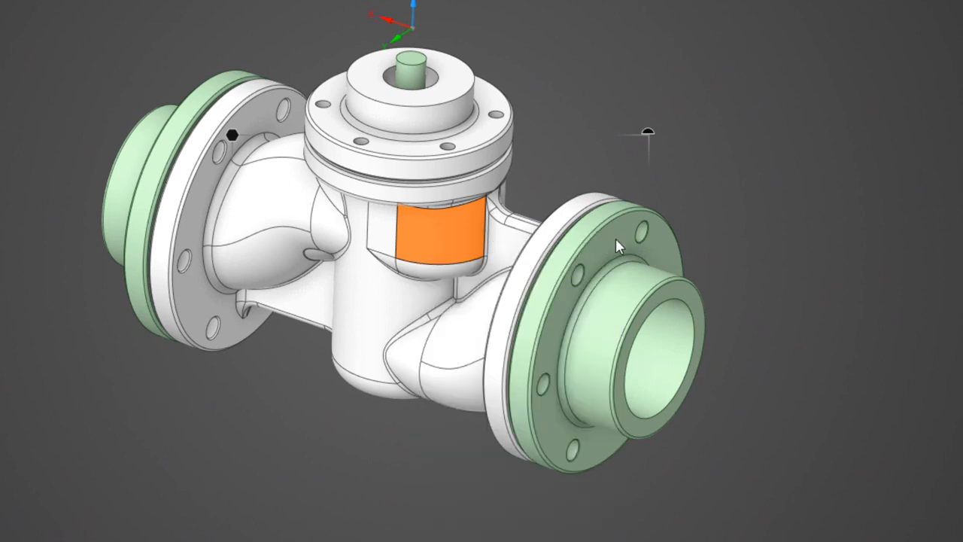
right_click(436, 231)
click(483, 464)
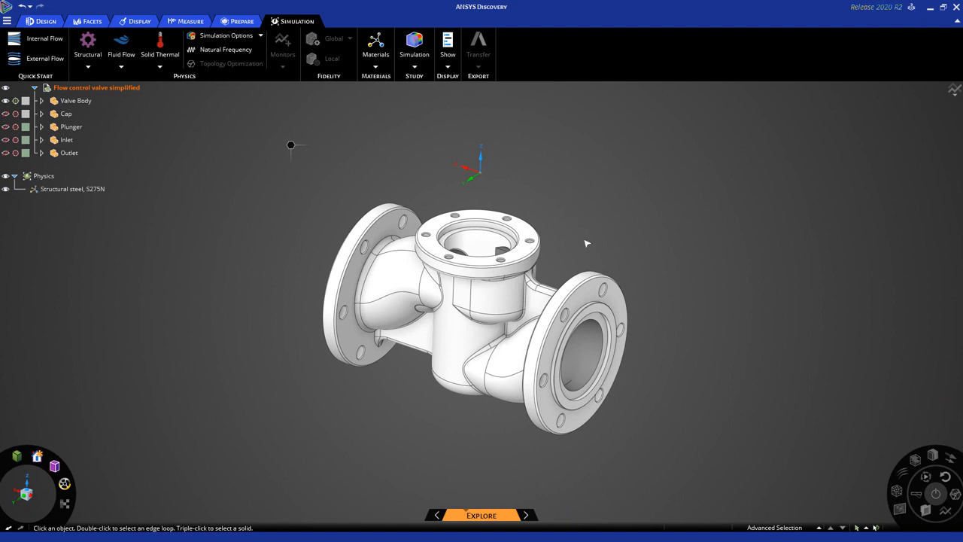
- Apply a fixed structural support to the valve body's right outlet flange face, creating Fixed Support 1
middle_drag(584, 242, 570, 200)
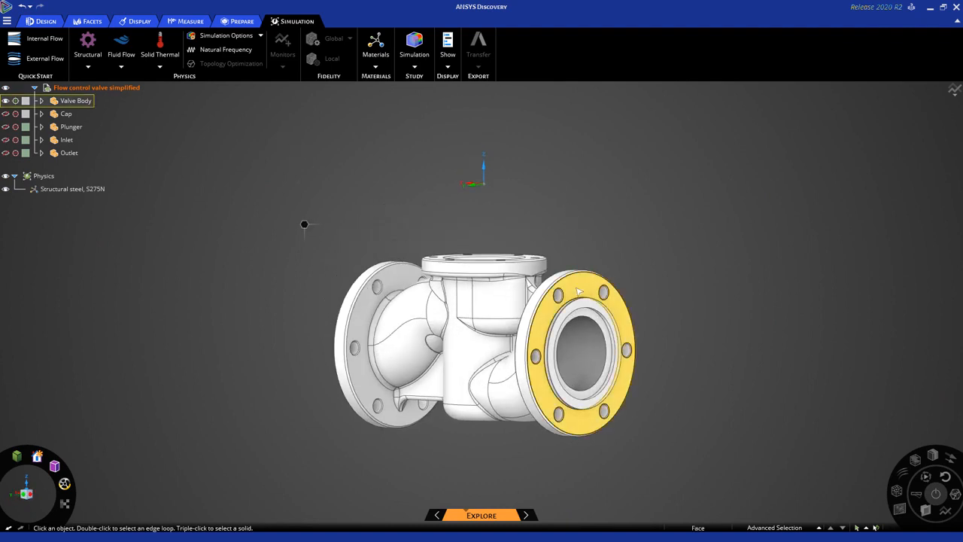
click(579, 289)
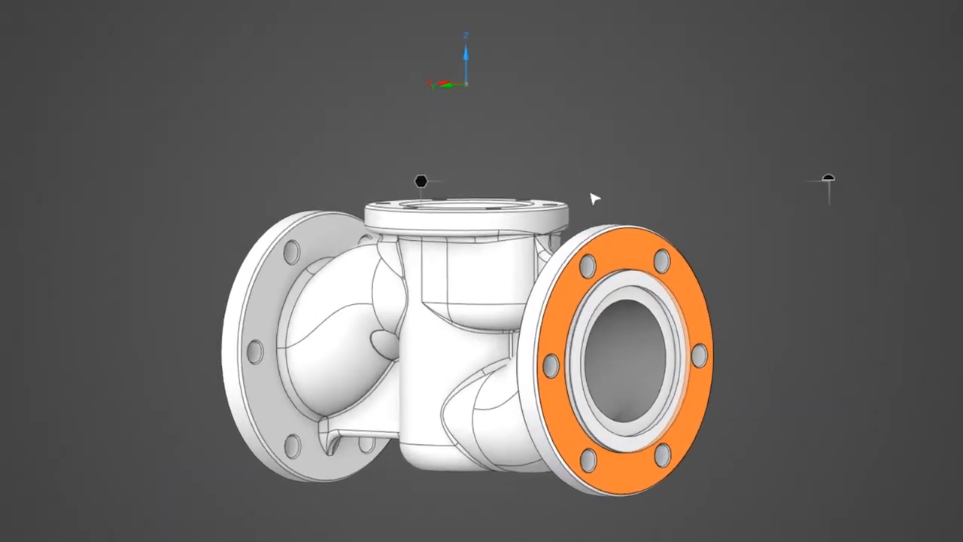
mouse_move(416, 173)
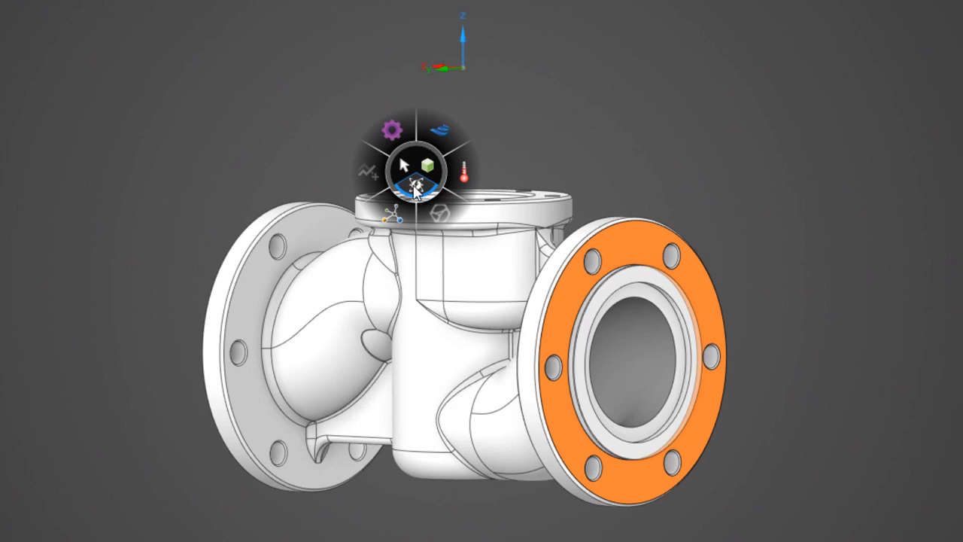
mouse_move(399, 142)
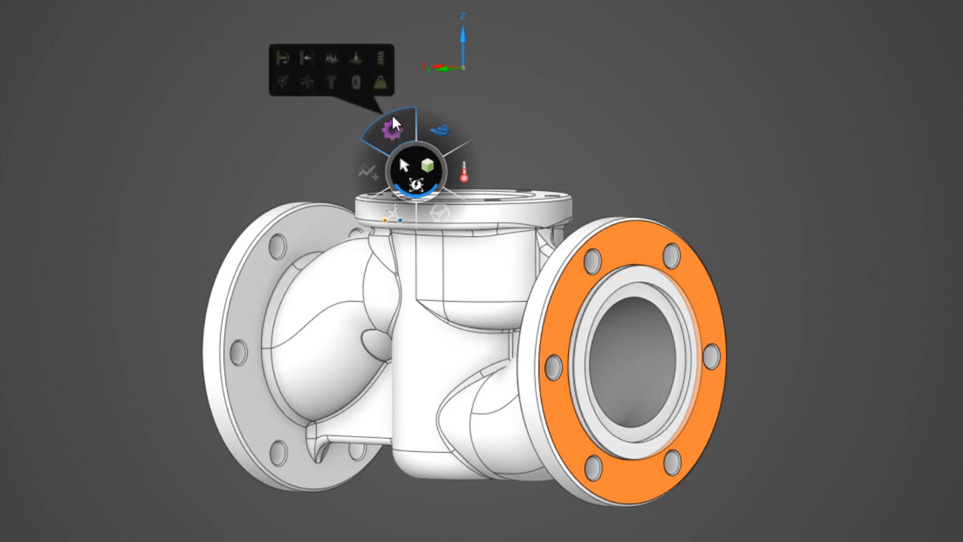
click(382, 57)
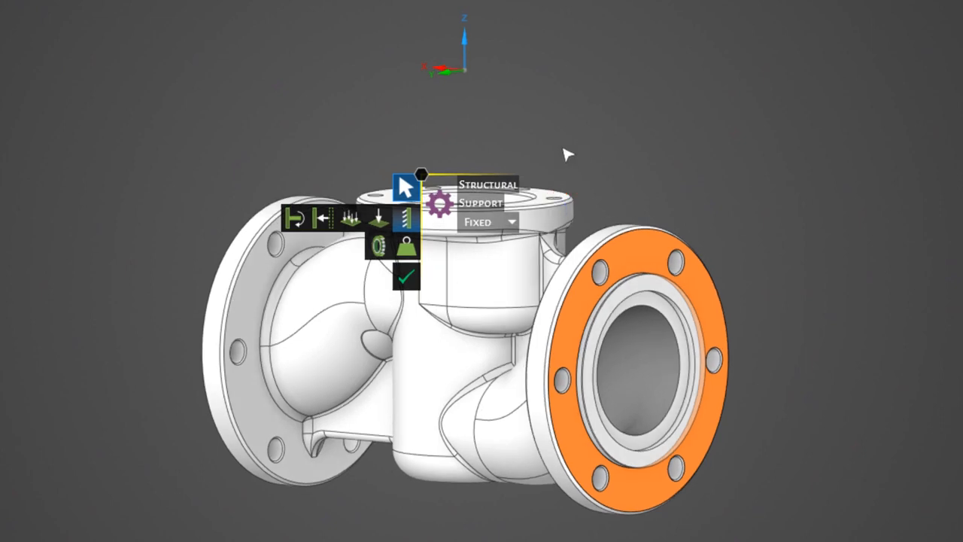
scroll(560, 158, up, 3)
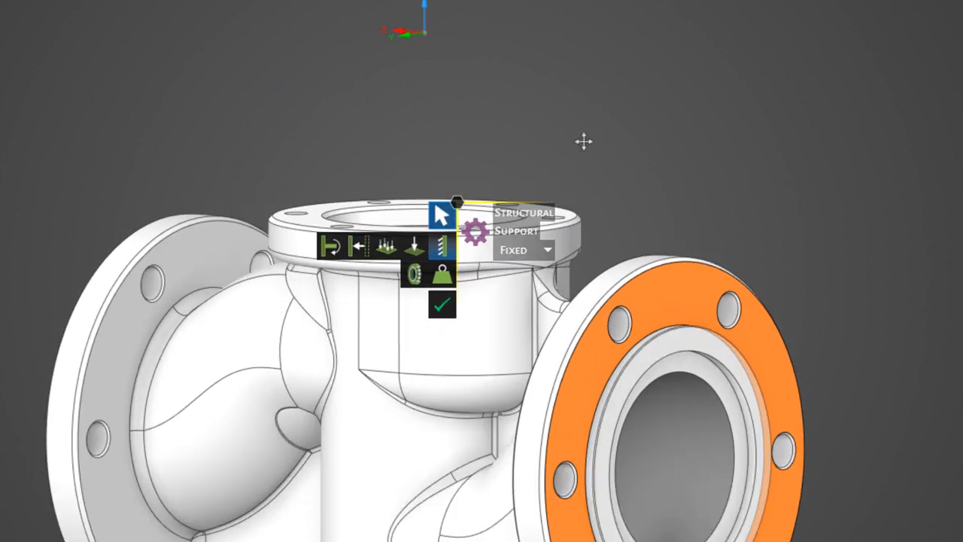
shift+middle_drag(582, 142, 559, 48)
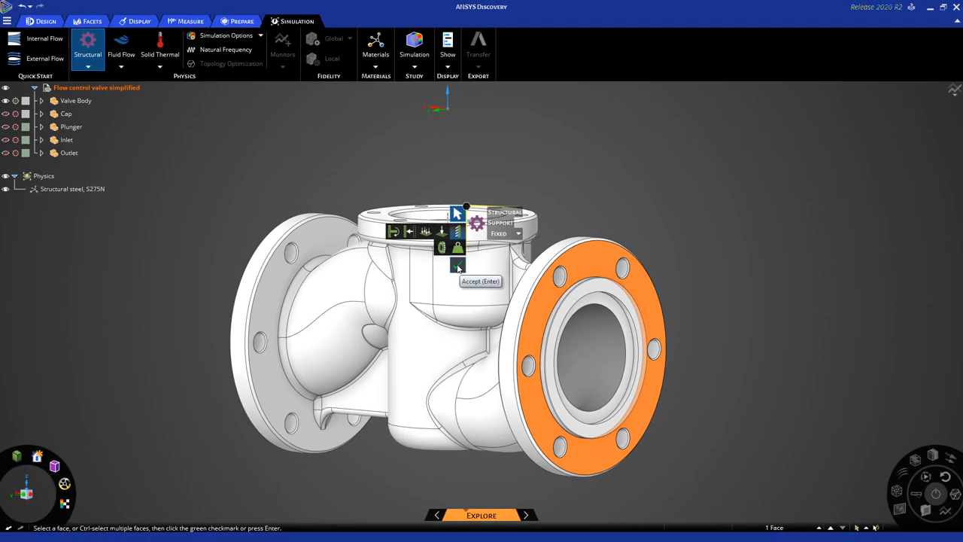
click(457, 266)
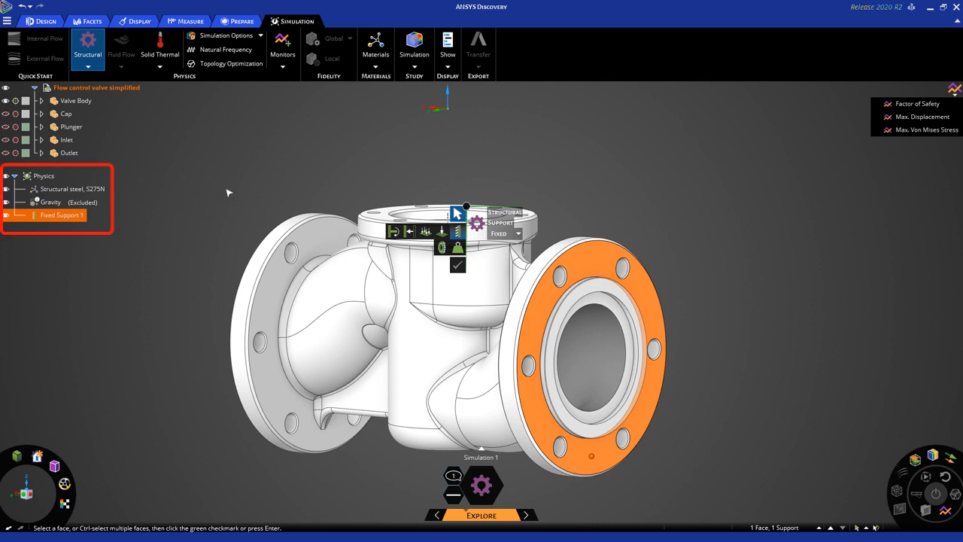
middle_drag(232, 188, 236, 198)
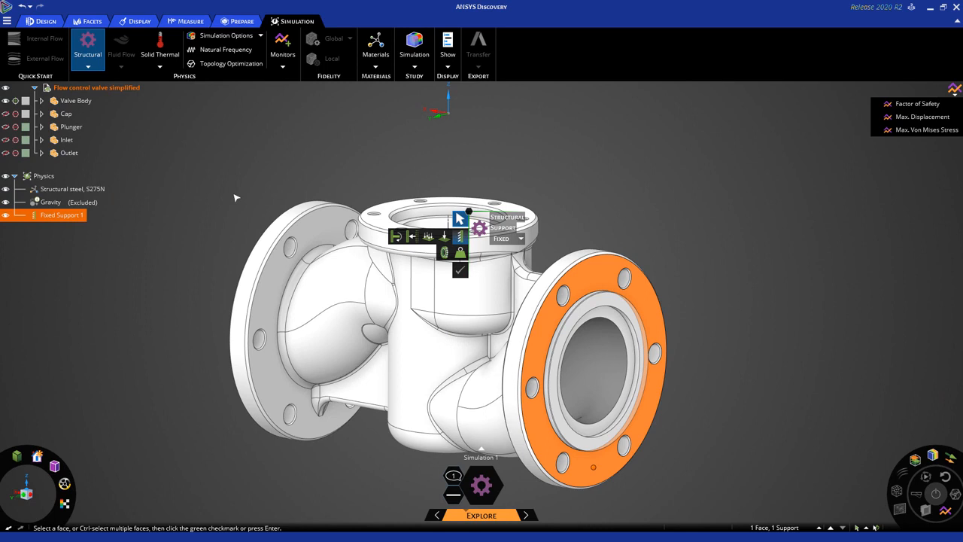
- Add Fixed Support 2 on the opposite end flange face of the valve body
key(Escape)
key(Escape)
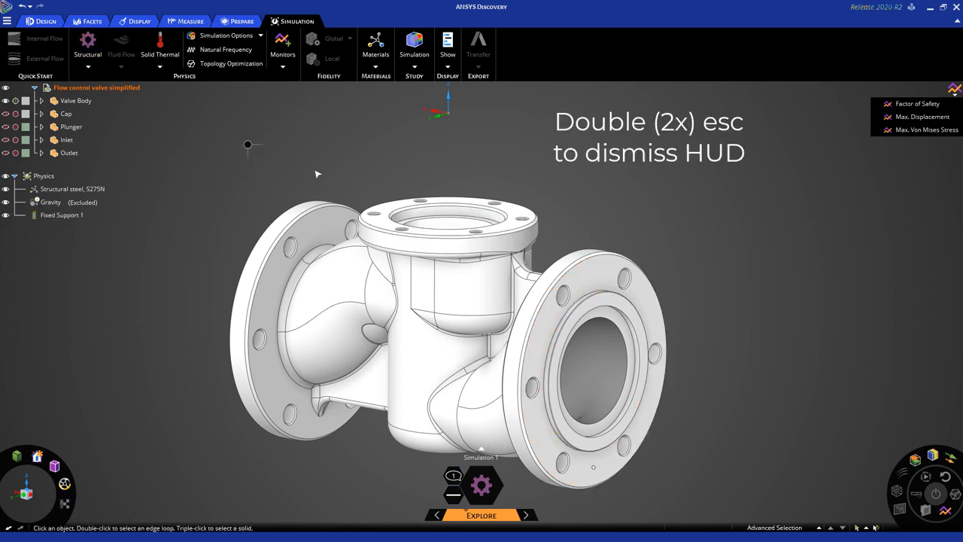
middle_drag(388, 173, 386, 177)
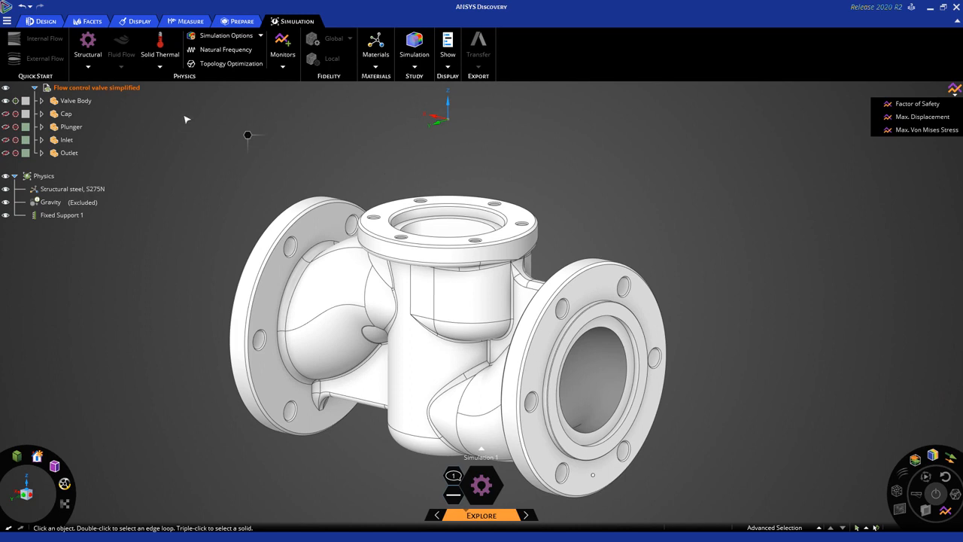
click(87, 46)
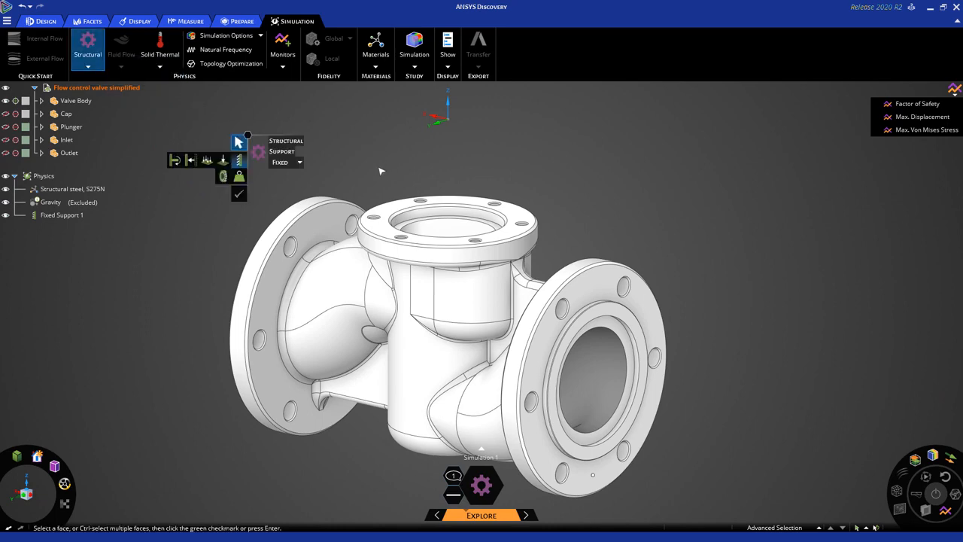
middle_drag(380, 171, 533, 166)
click(325, 217)
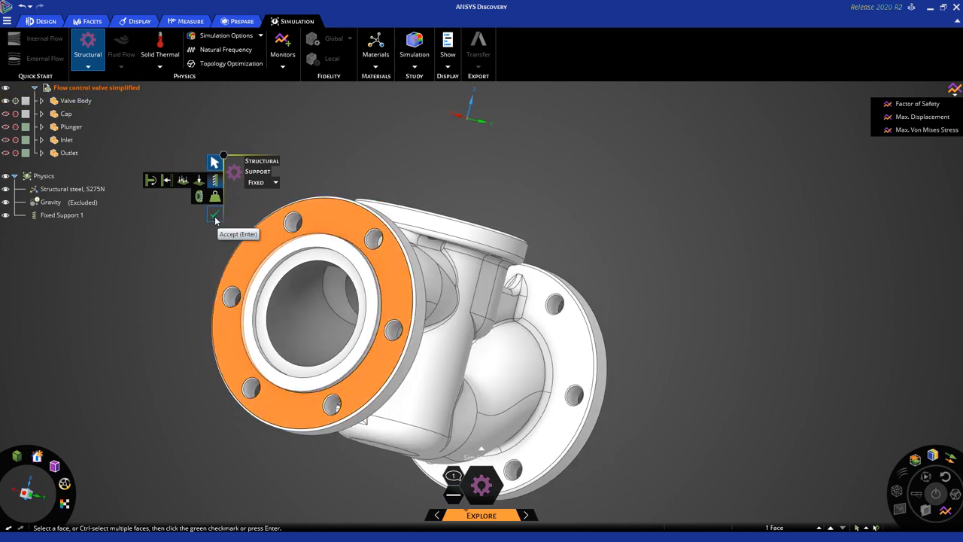
click(214, 216)
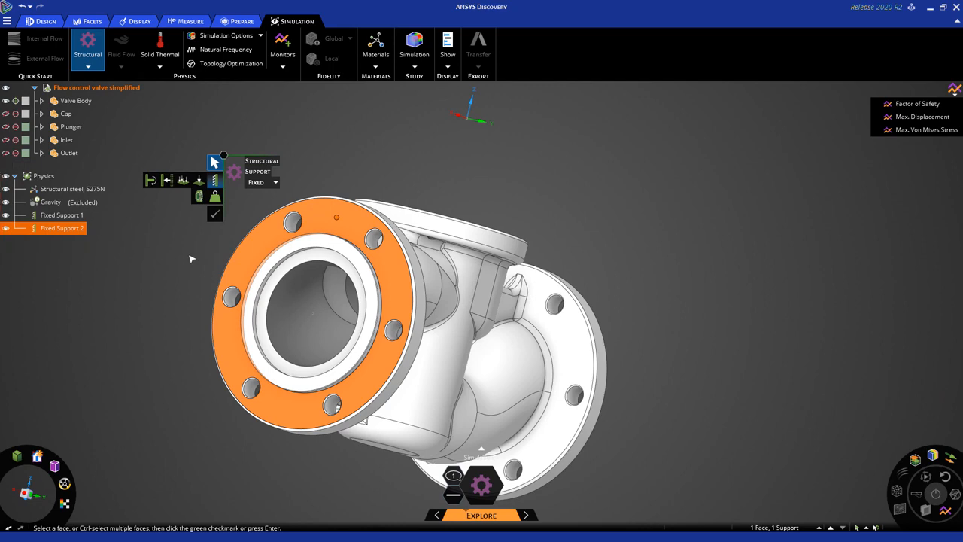
key(Escape)
key(Escape)
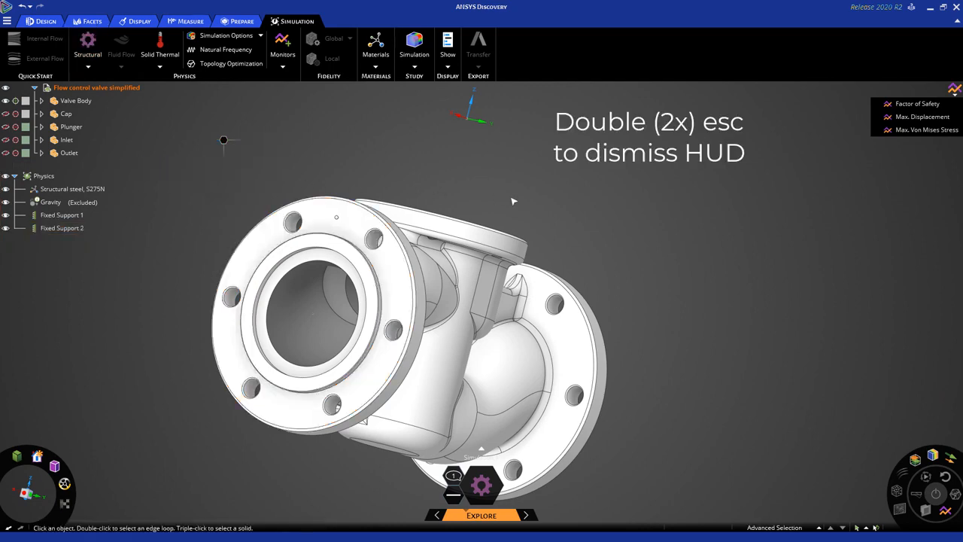
- Reorient the valve with the right flange facing front and activate the Using Boundary selection mode
key(h)
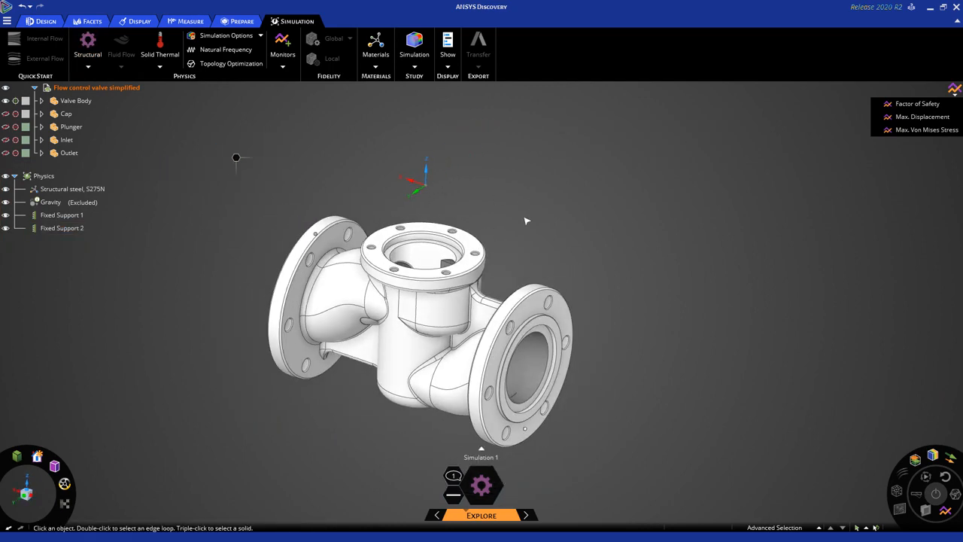
shift+middle_drag(505, 221, 544, 228)
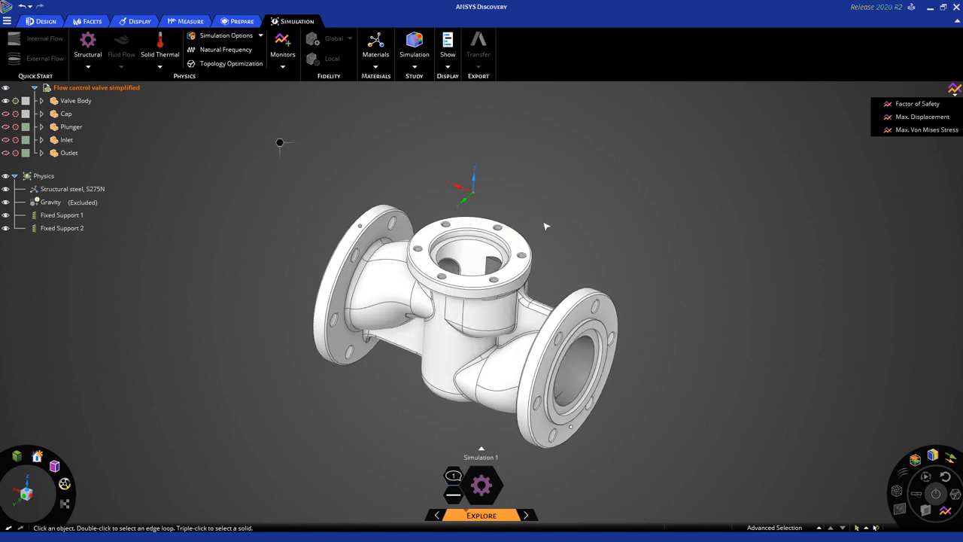
middle_drag(619, 239, 600, 238)
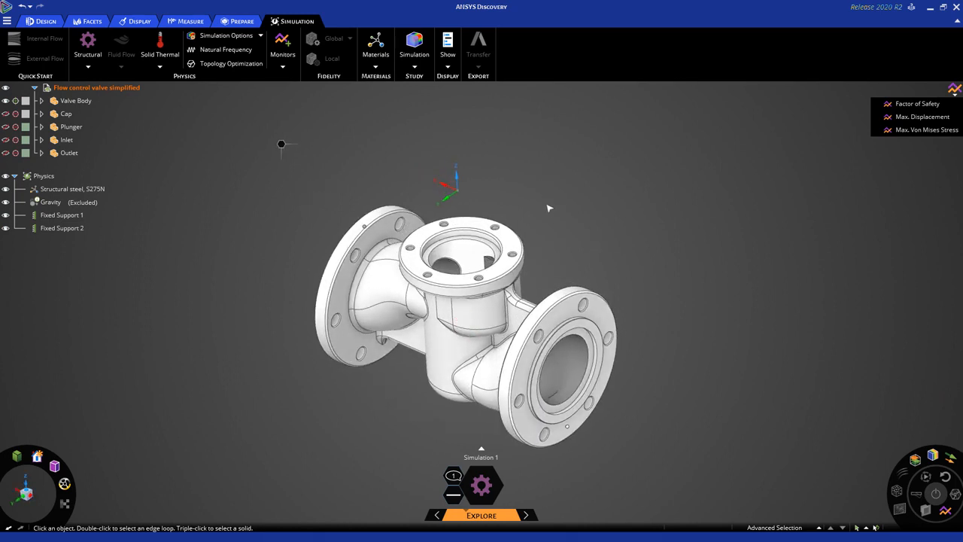
middle_drag(535, 205, 535, 194)
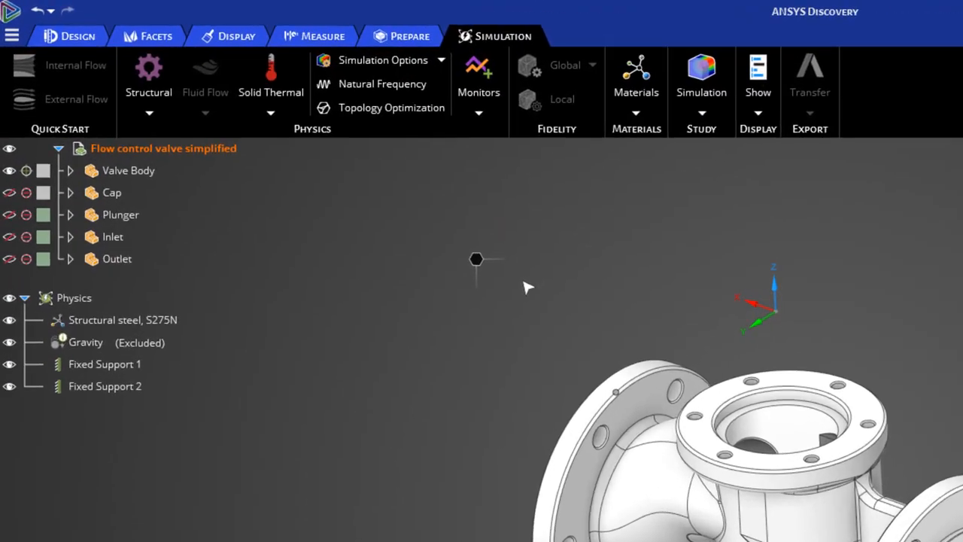
right_click(519, 280)
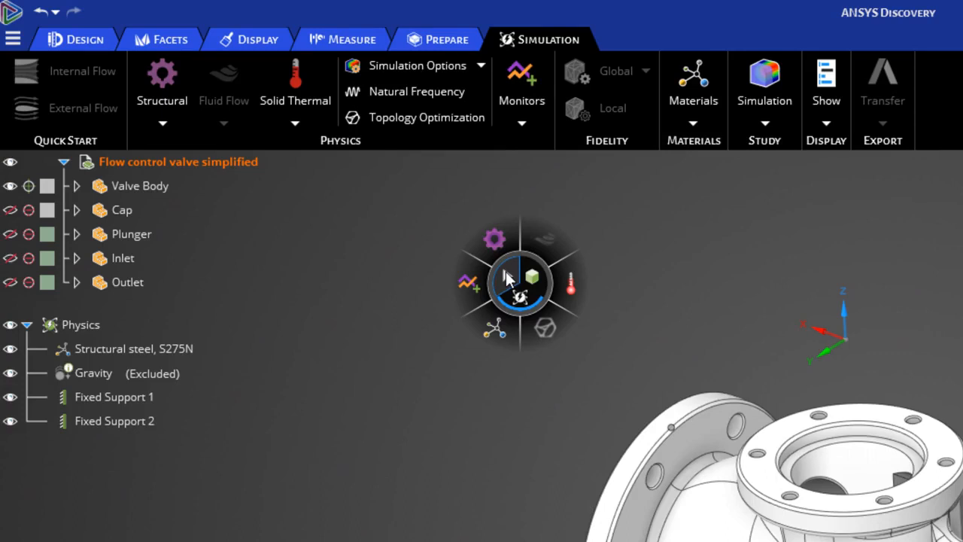
mouse_move(506, 279)
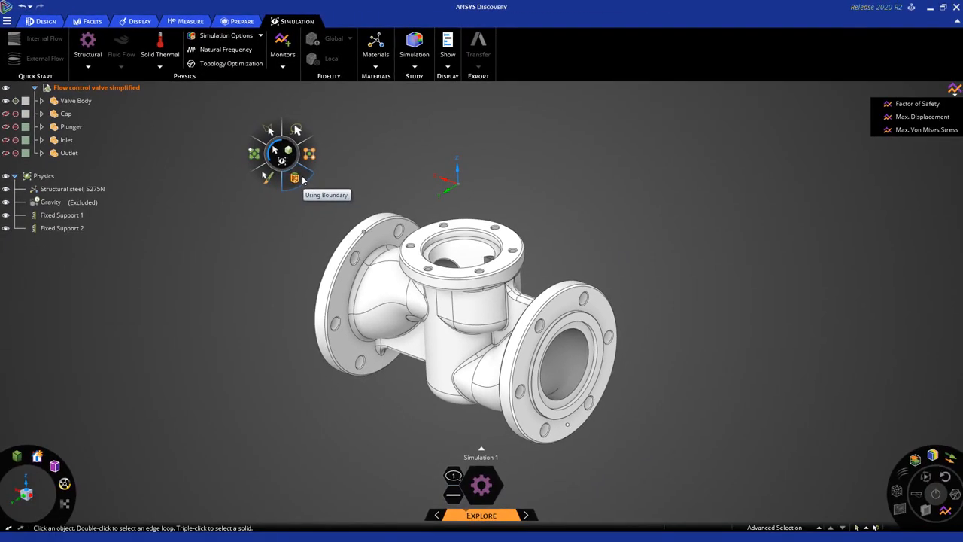
click(552, 329)
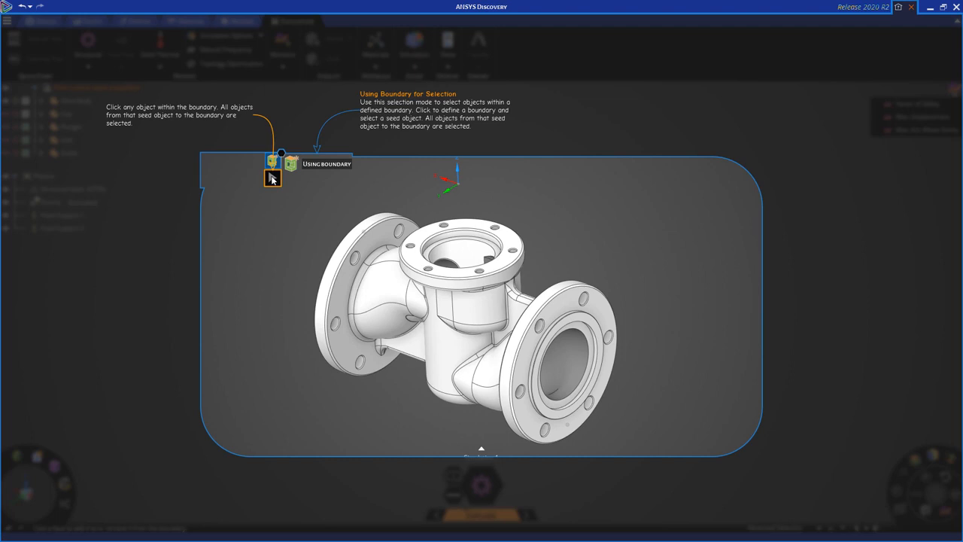
- Set the right, top and left flange bore rings as the boundary and seed-select the 36 interior faces
click(242, 181)
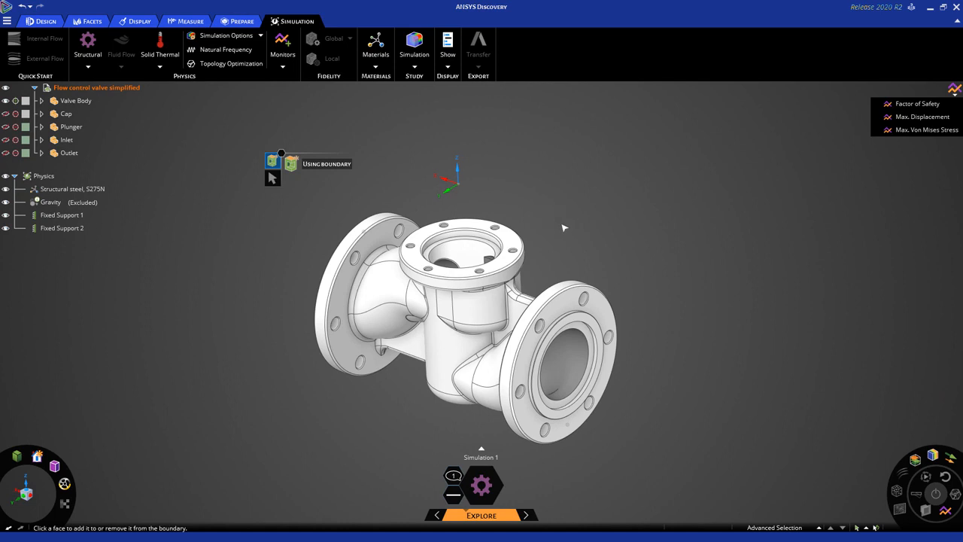
scroll(598, 350, up, 3)
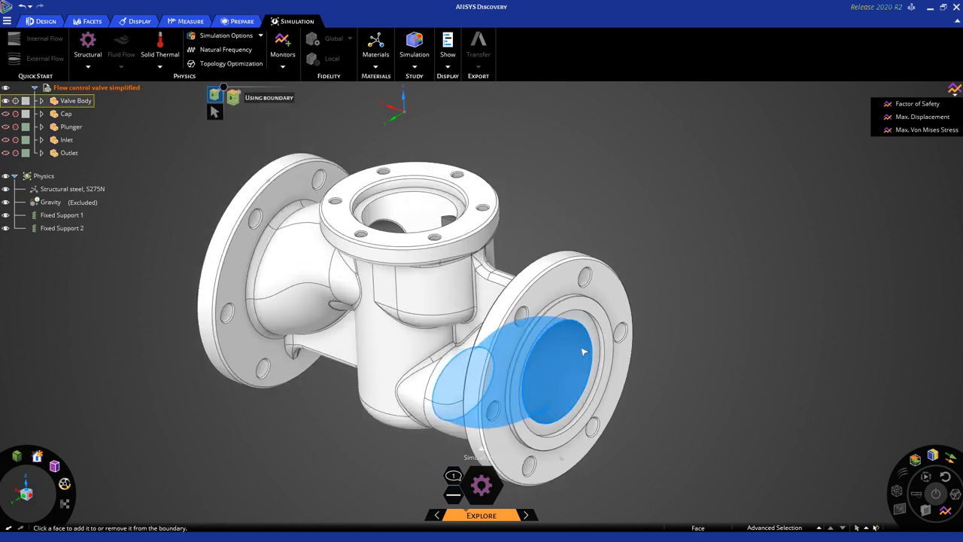
click(587, 319)
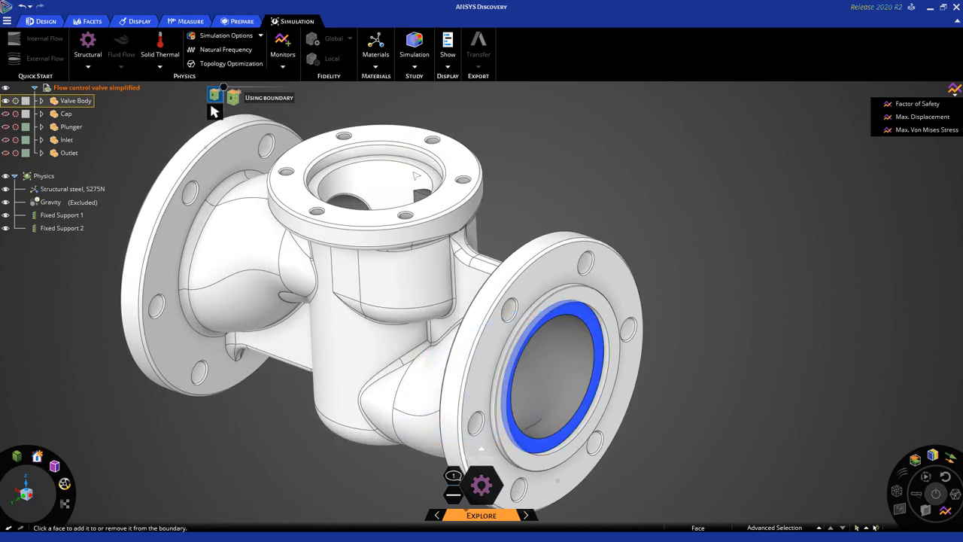
click(331, 172)
middle_drag(519, 187, 336, 188)
click(204, 185)
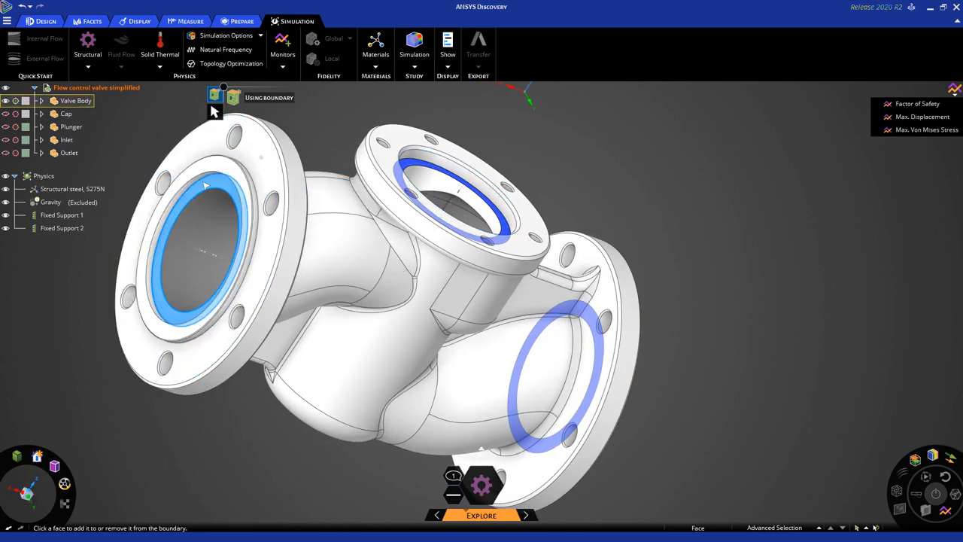
click(204, 185)
shift+middle_drag(610, 173, 684, 200)
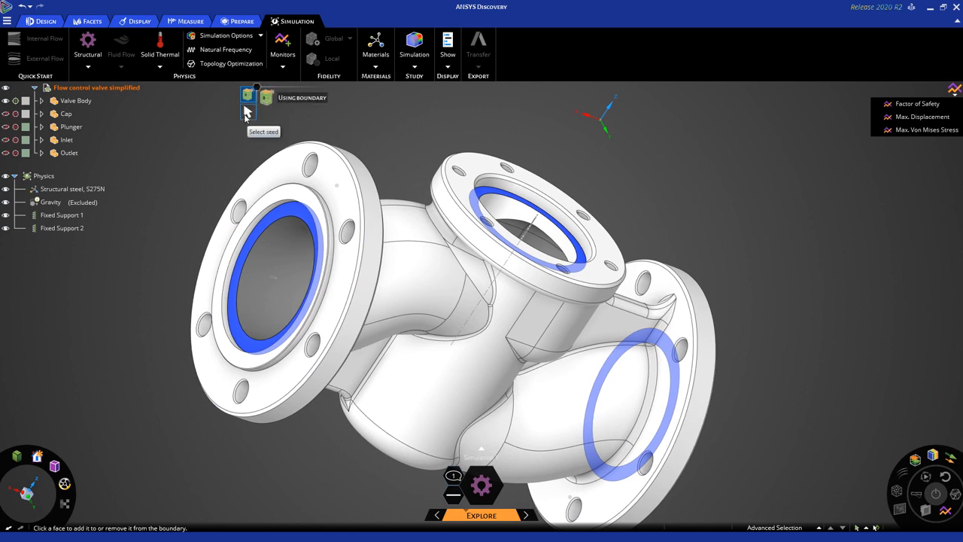
click(244, 111)
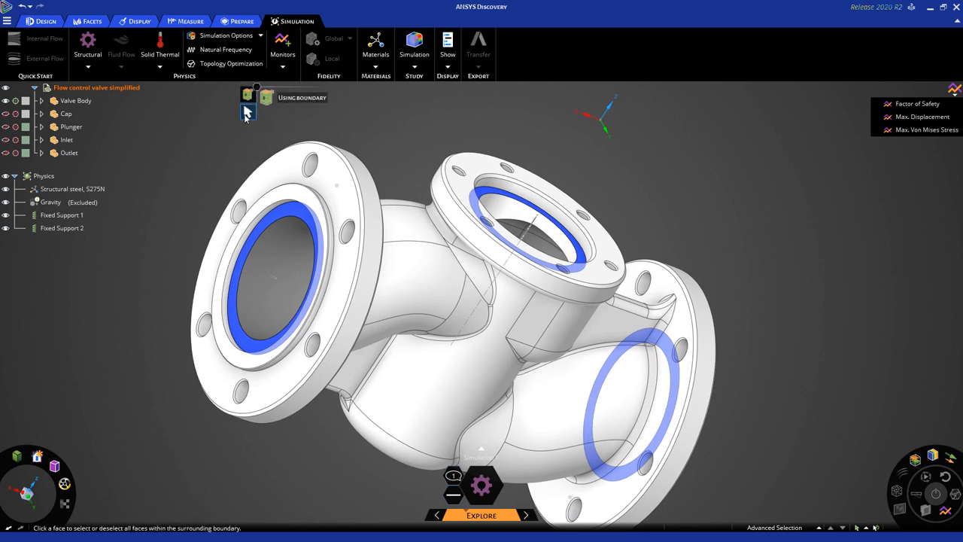
click(278, 231)
mouse_move(627, 219)
middle_down()
mouse_move(685, 205)
mouse_move(662, 200)
mouse_move(620, 226)
middle_up()
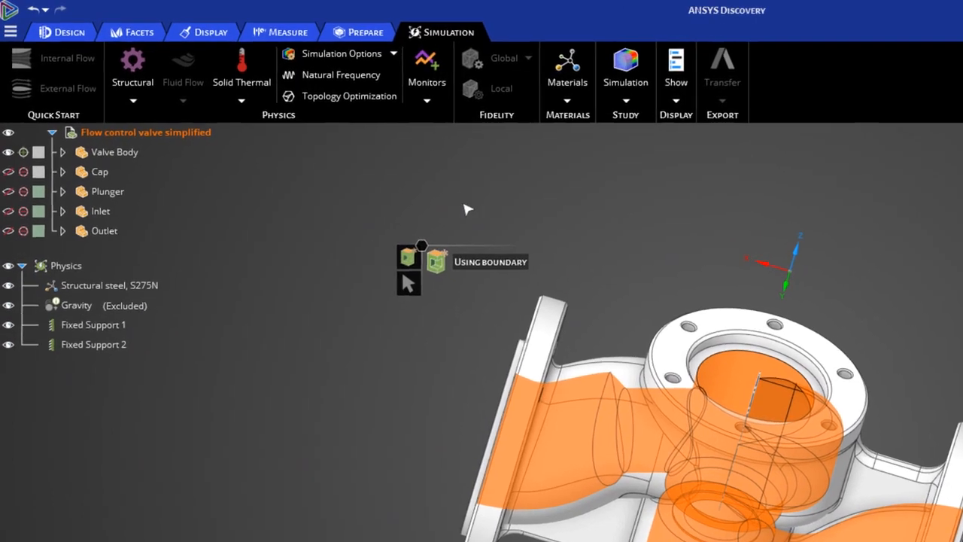
- Apply a 1000 lb/in² structural pressure (Pressure 1) to the selected interior faces
right_click(421, 247)
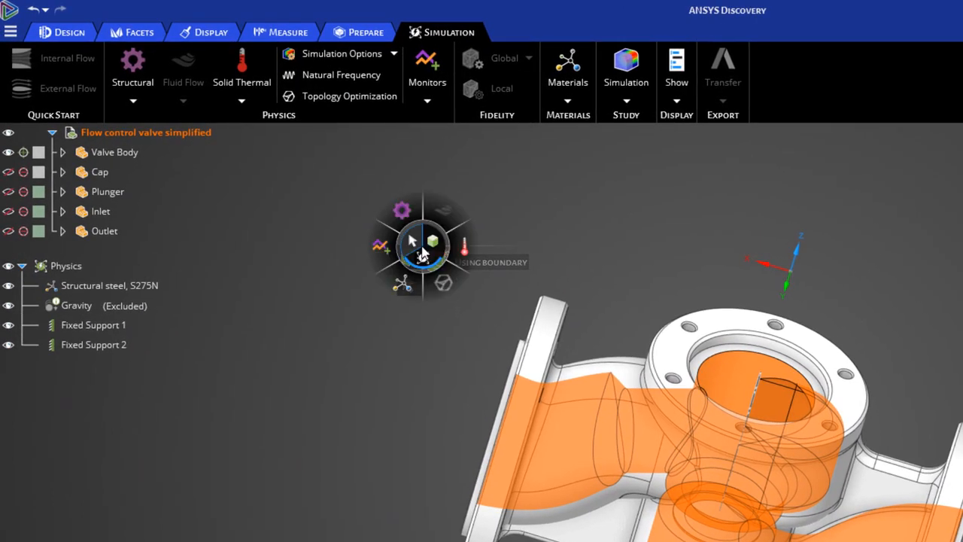
mouse_move(408, 214)
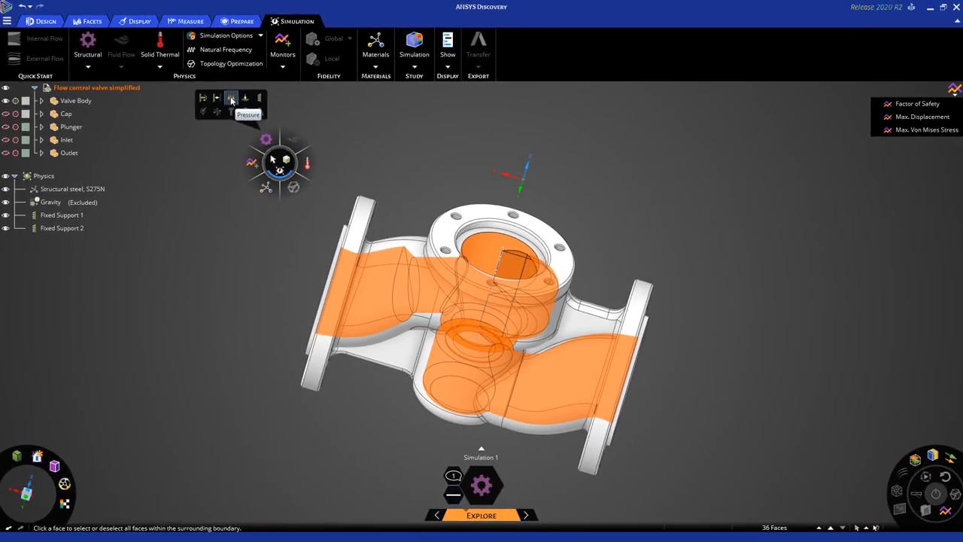
click(231, 100)
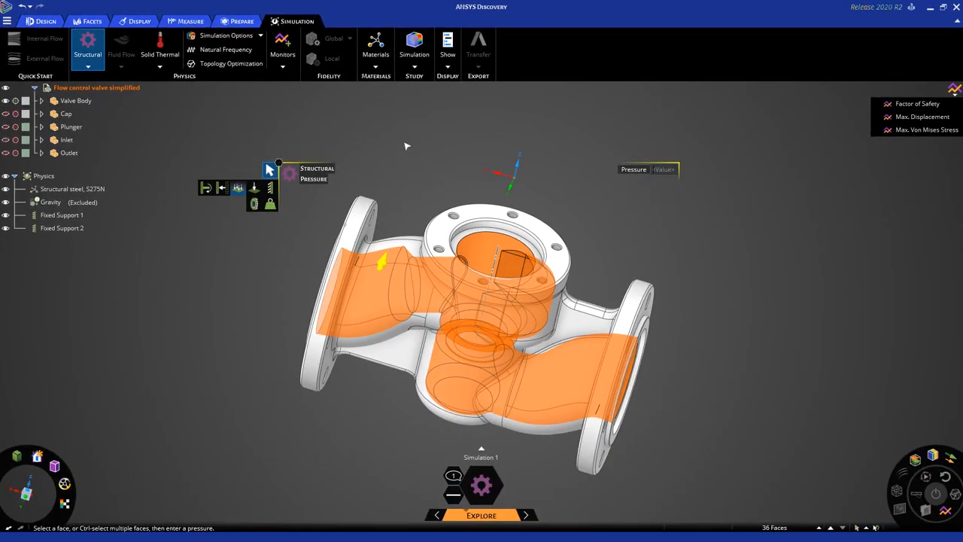
key(F1)
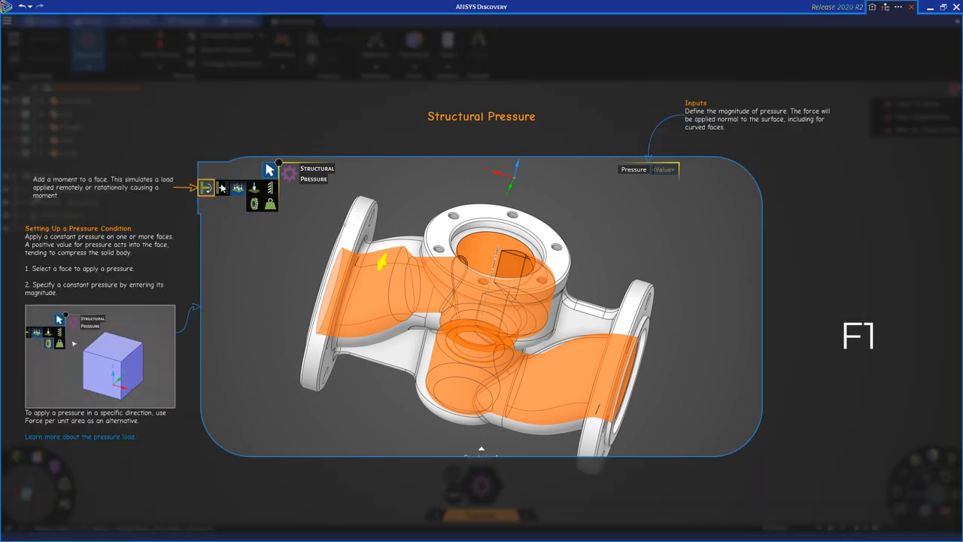
click(280, 255)
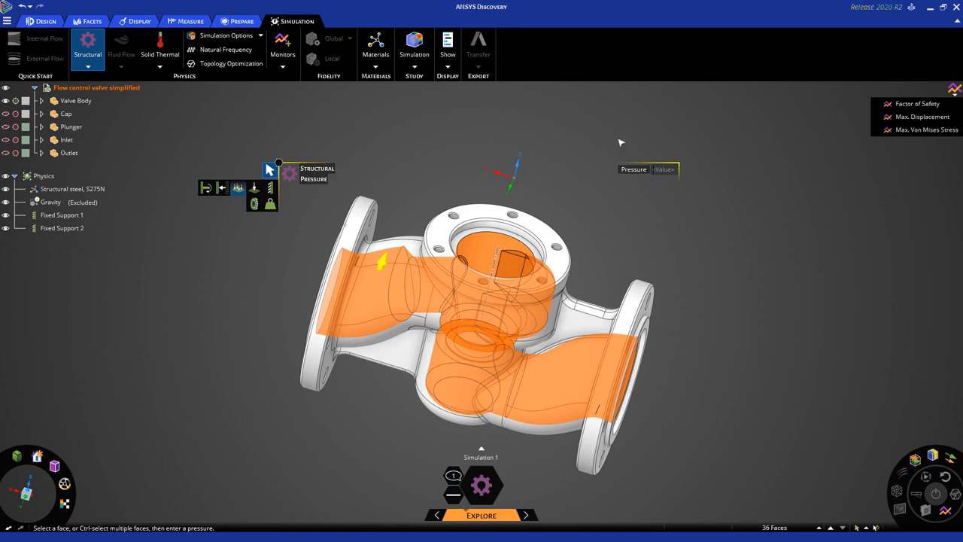
click(653, 169)
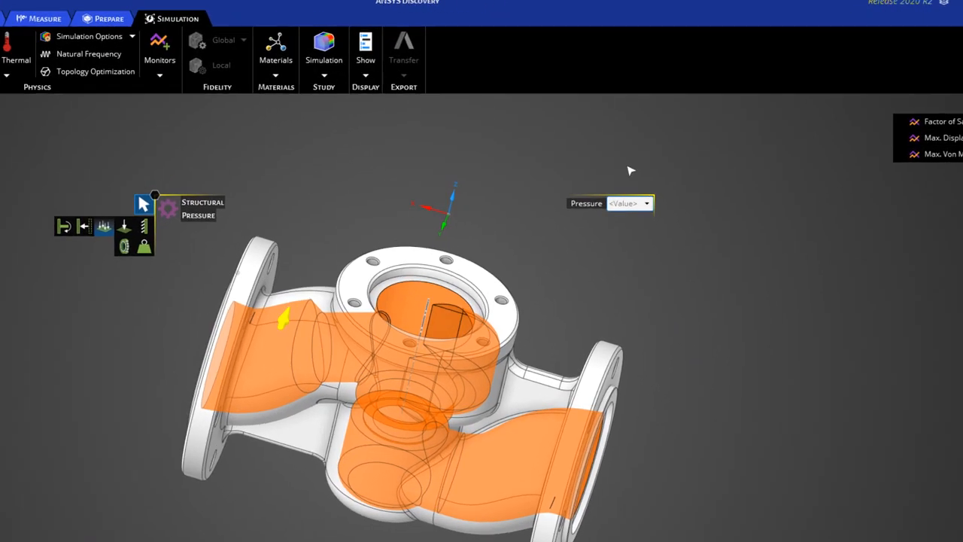
text(1000 Pa)
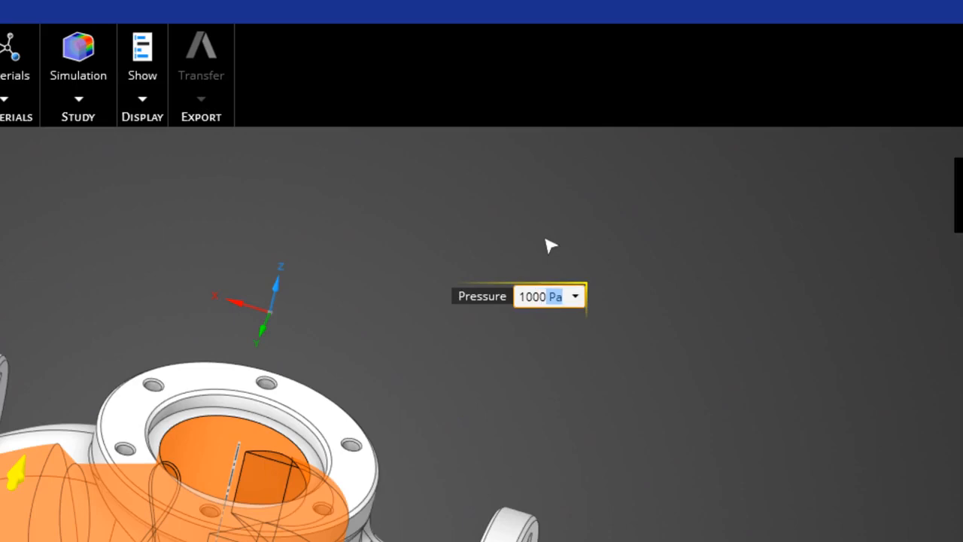
click(575, 296)
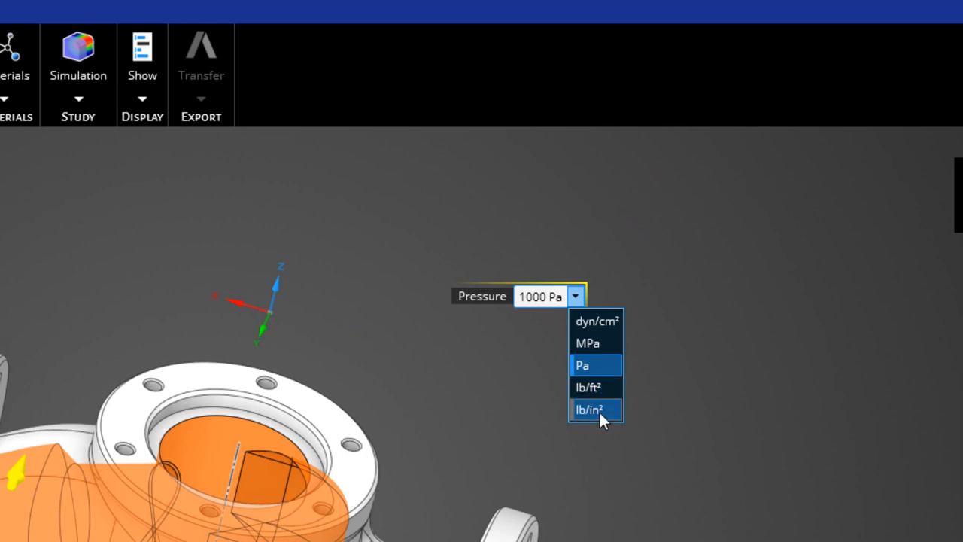
click(599, 410)
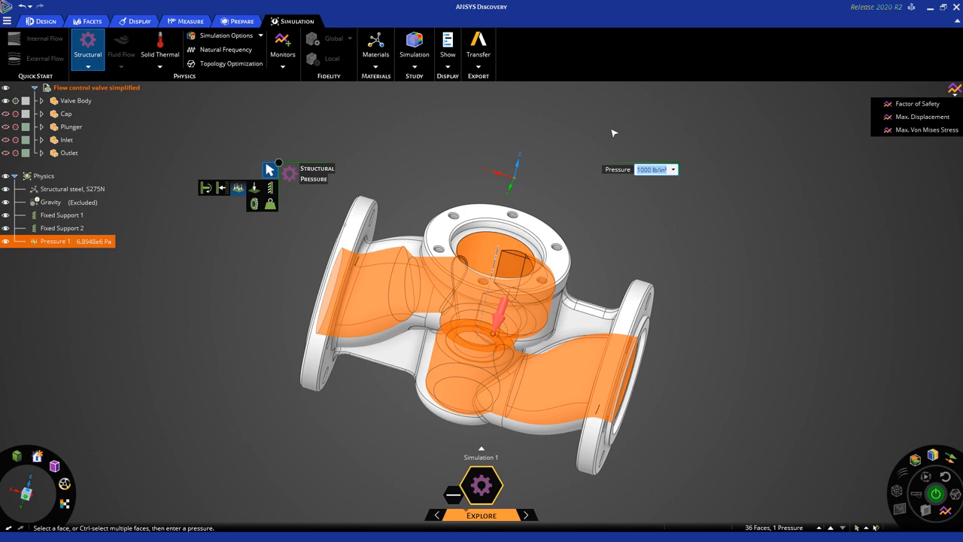
key(Escape)
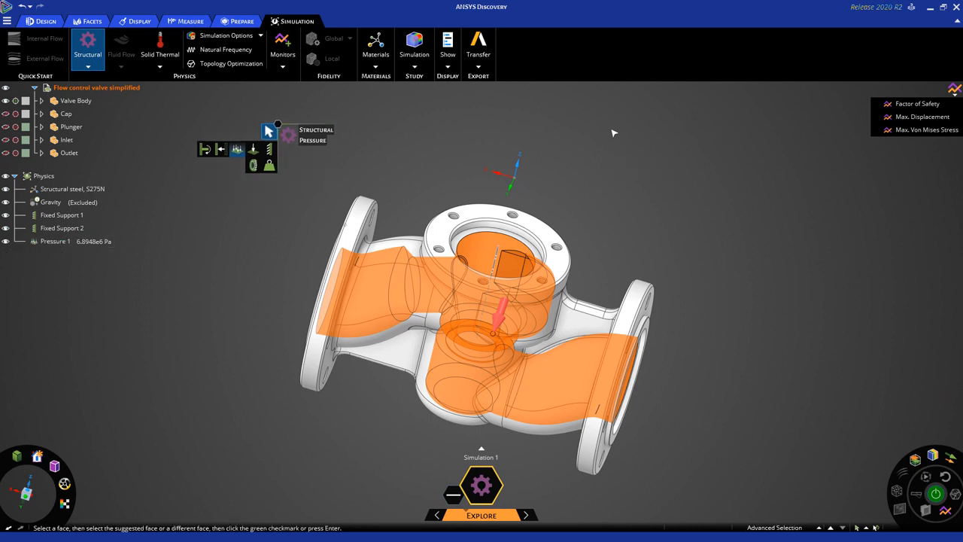
middle_drag(606, 128, 584, 123)
middle_drag(599, 171, 601, 136)
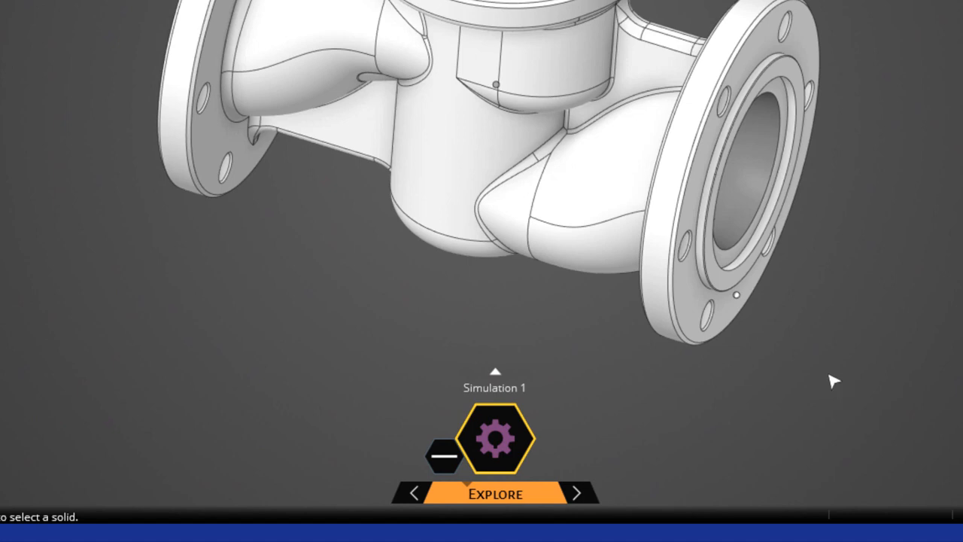
click(508, 423)
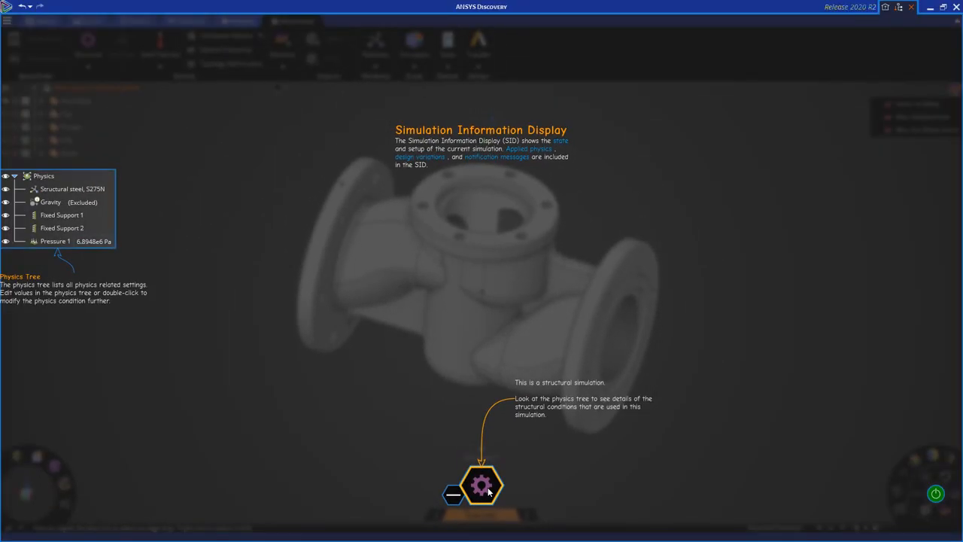
click(559, 464)
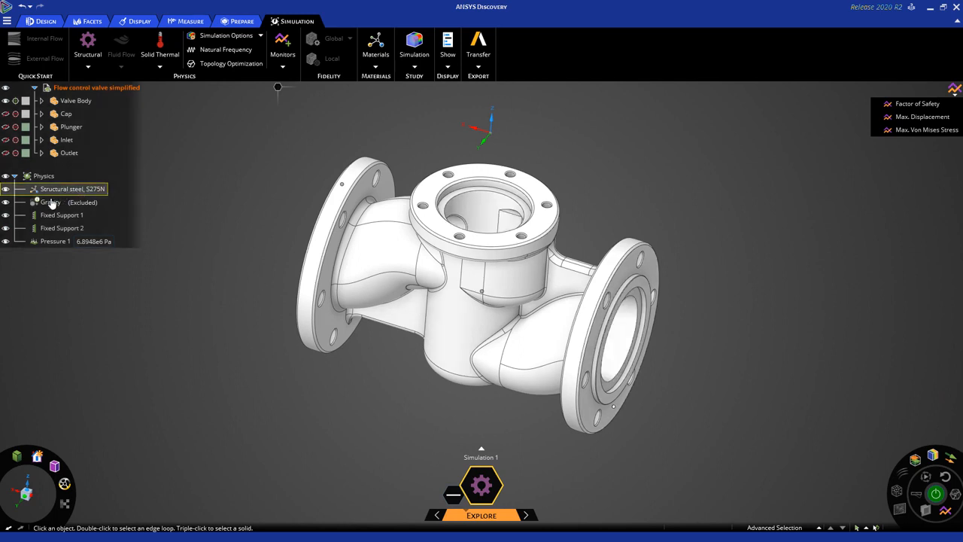
- Run the structural simulation to get displacement results and a 1.1545e8 Pa max von Mises stress
mouse_move(51, 205)
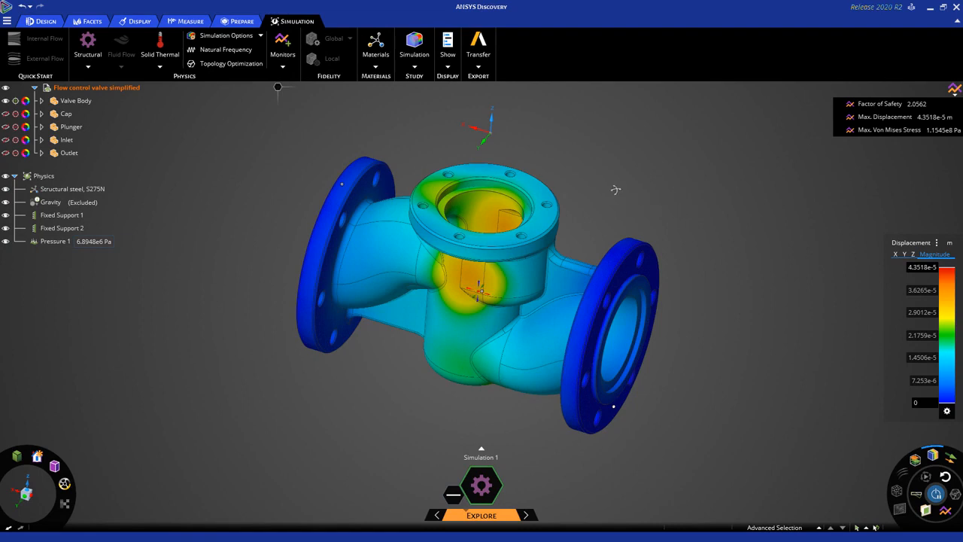
- Switch the result display from Displacement to Von Mises Stress, peaking at 1.1545e8 Pa
middle_drag(615, 190, 597, 223)
middle_drag(659, 218, 645, 206)
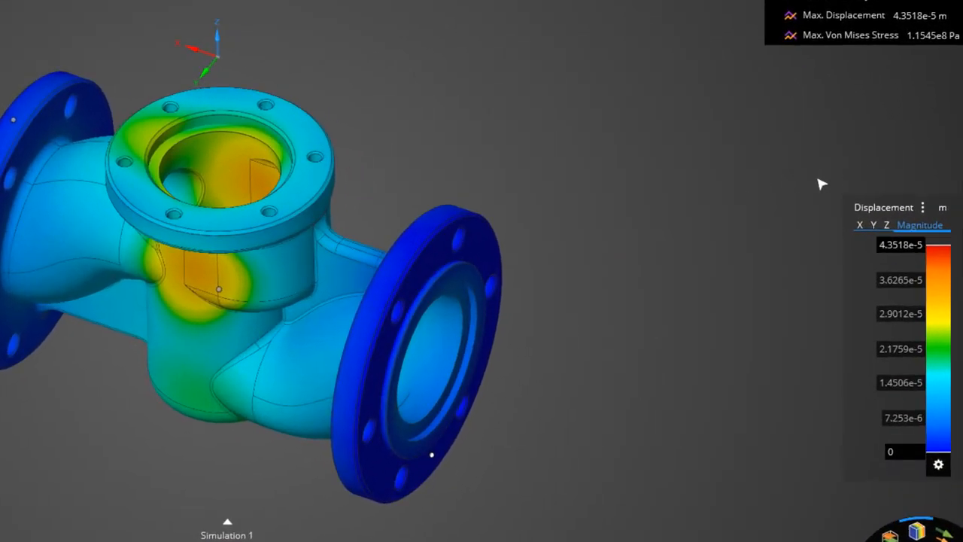
click(924, 213)
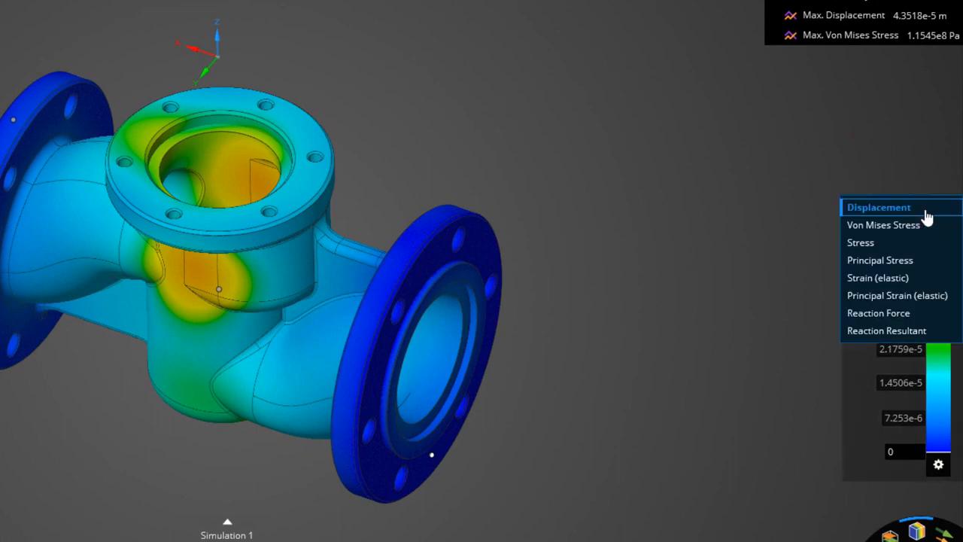
click(883, 224)
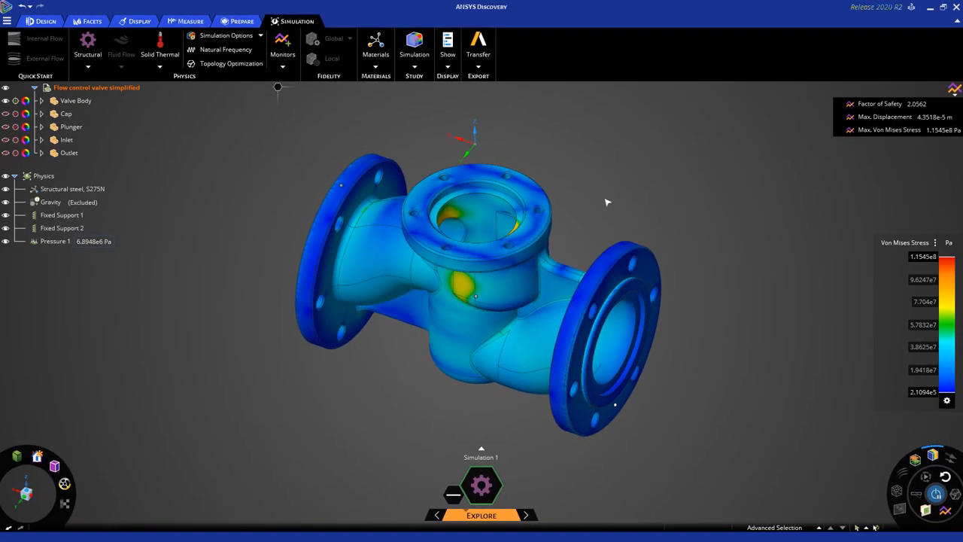
mouse_move(606, 201)
middle_down()
mouse_move(580, 223)
mouse_move(568, 253)
mouse_move(597, 232)
mouse_move(578, 273)
mouse_move(597, 207)
middle_up()
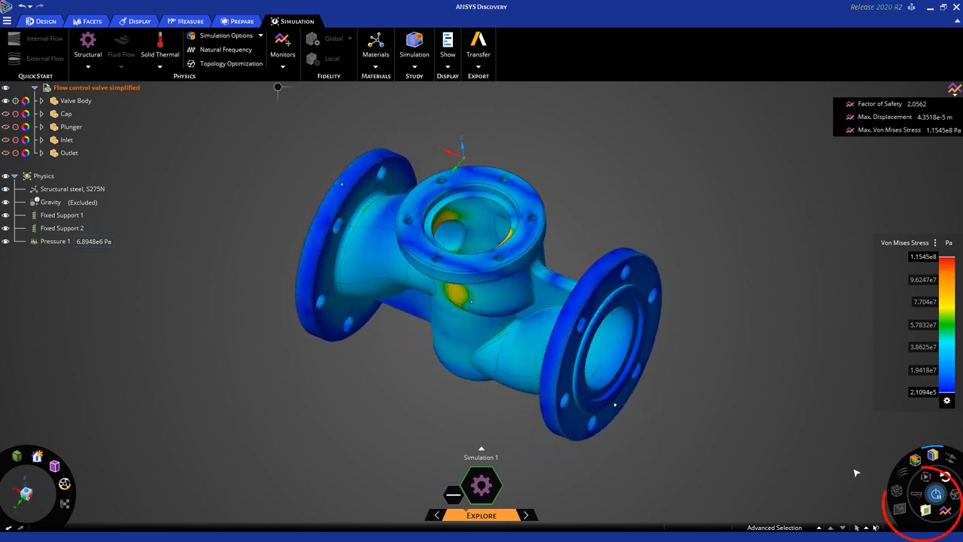
- Section the valve, turn on min/max stress markers, inspect the peak, then return to full view
click(926, 510)
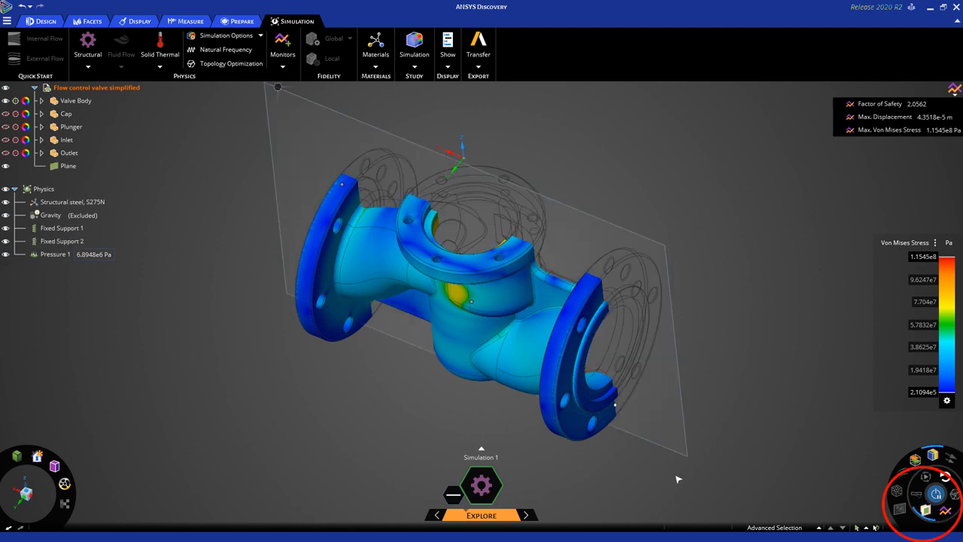
middle_drag(620, 481, 382, 503)
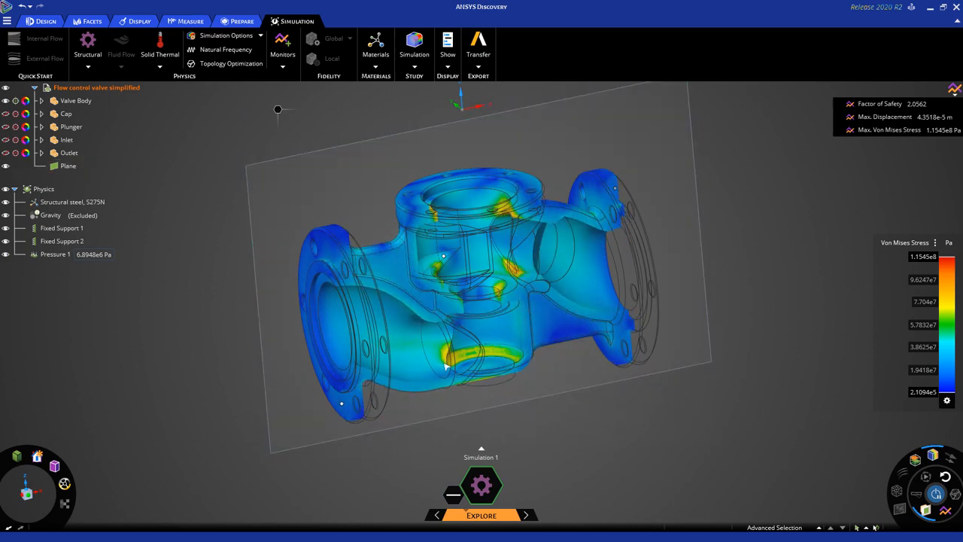
scroll(494, 258, up, 3)
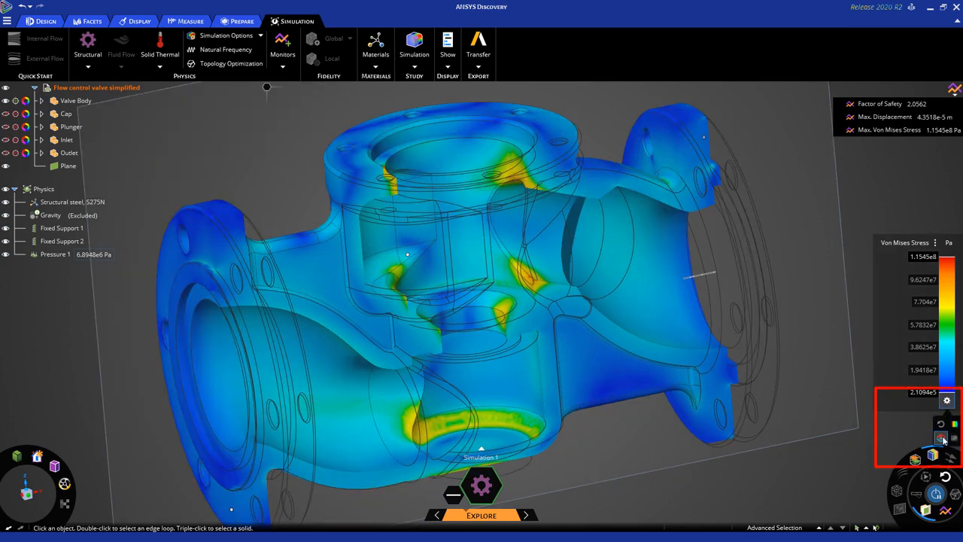
click(942, 438)
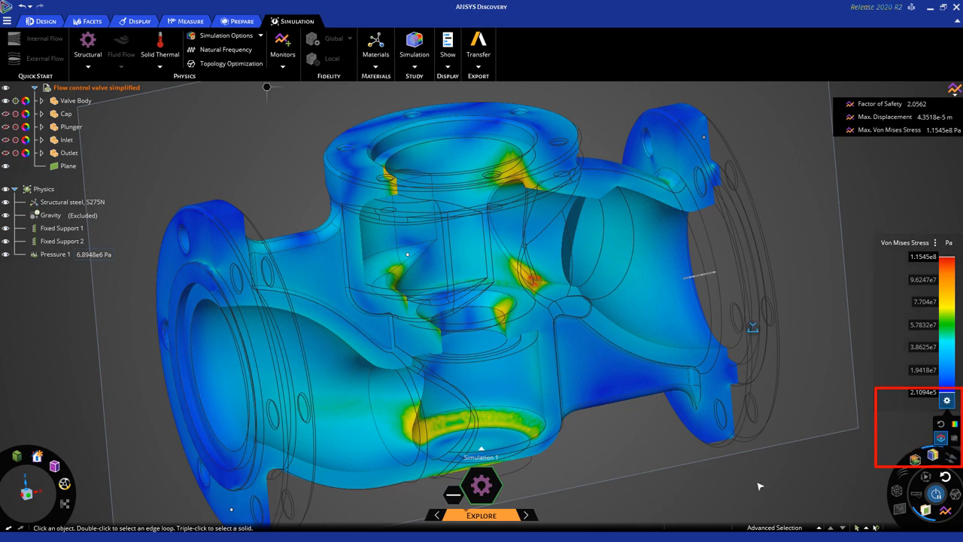
mouse_move(677, 493)
middle_down()
mouse_move(689, 501)
mouse_move(683, 494)
middle_up()
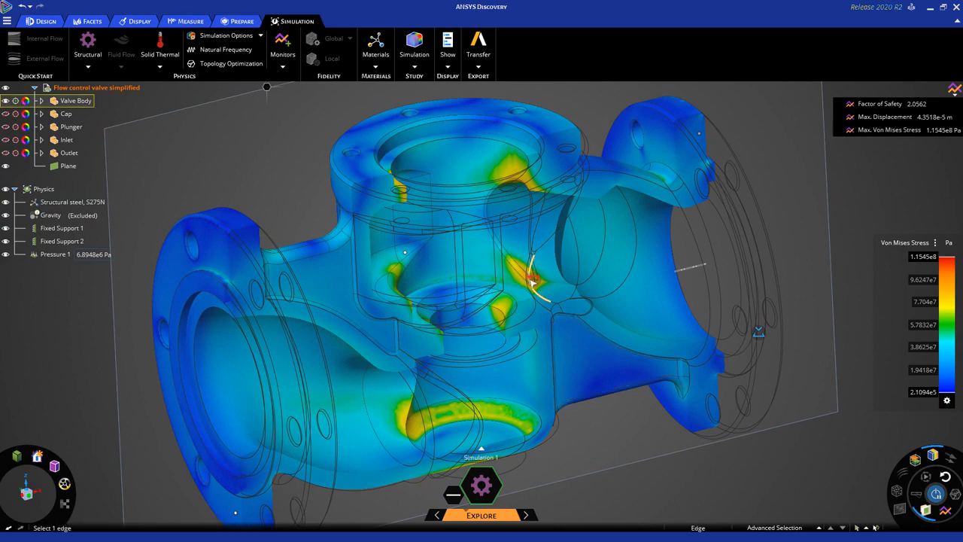
scroll(527, 284, up, 5)
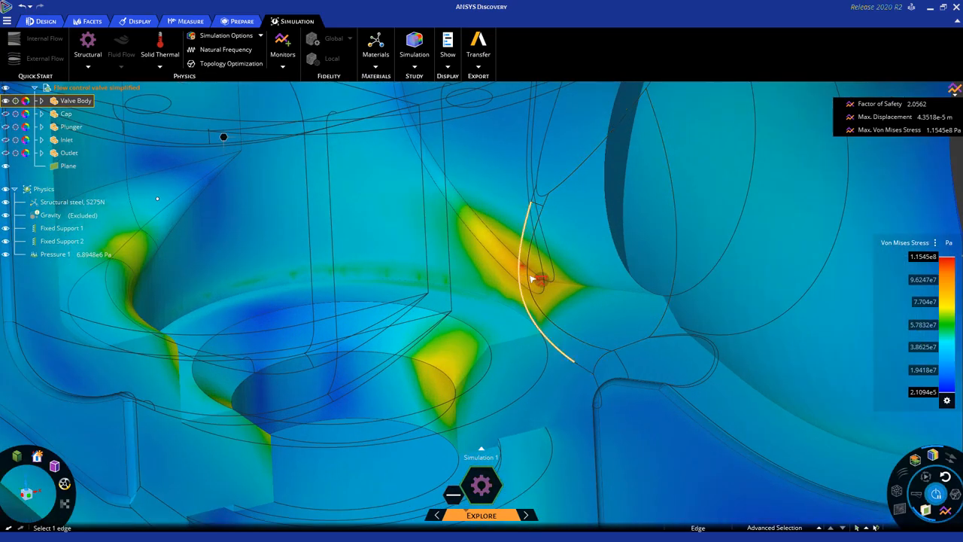
click(895, 507)
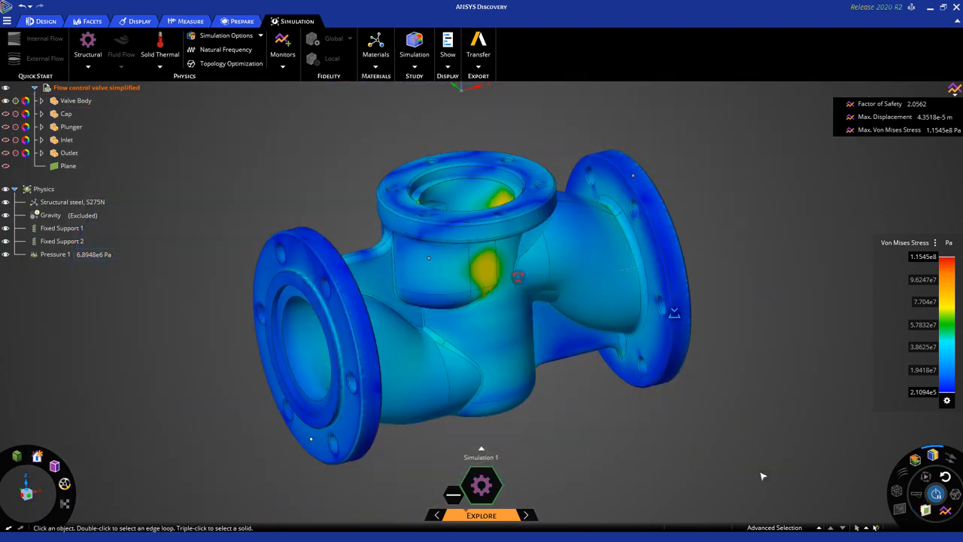
- Open the Max. Von Mises Stress monitor chart, then reposition and enlarge it to show ~1.15e8 Pa
mouse_move(682, 441)
middle_down()
mouse_move(641, 444)
mouse_move(575, 412)
middle_up()
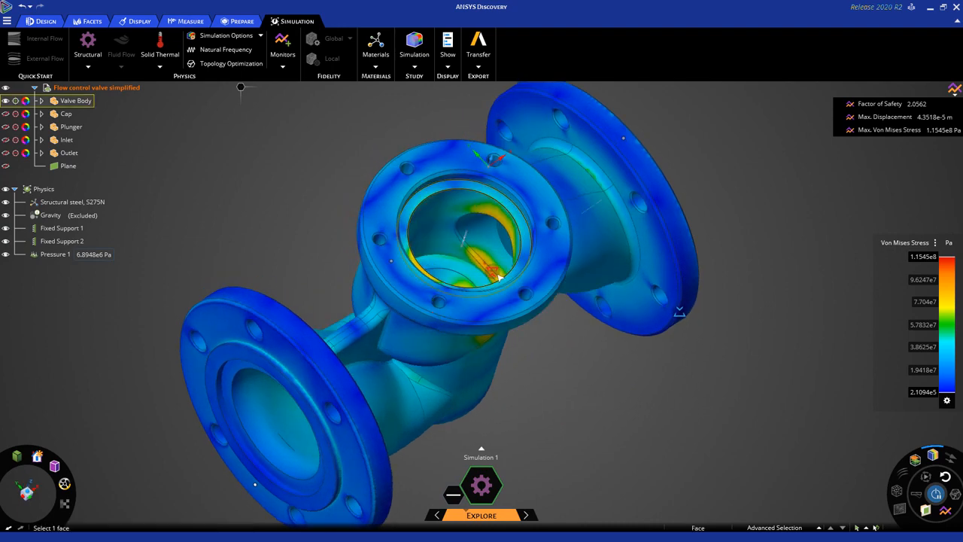
click(494, 275)
scroll(494, 275, up, 3)
key(Escape)
middle_drag(701, 282, 827, 417)
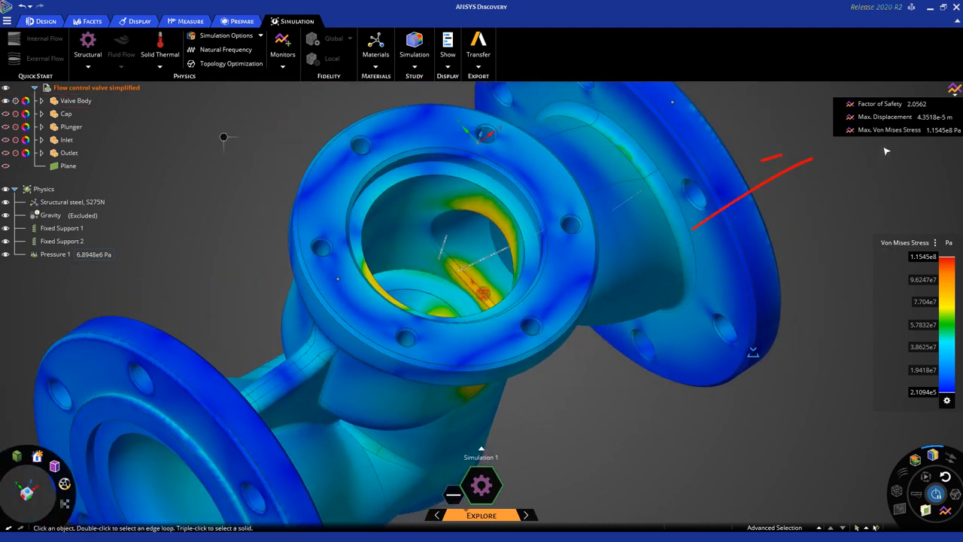
click(959, 91)
click(957, 91)
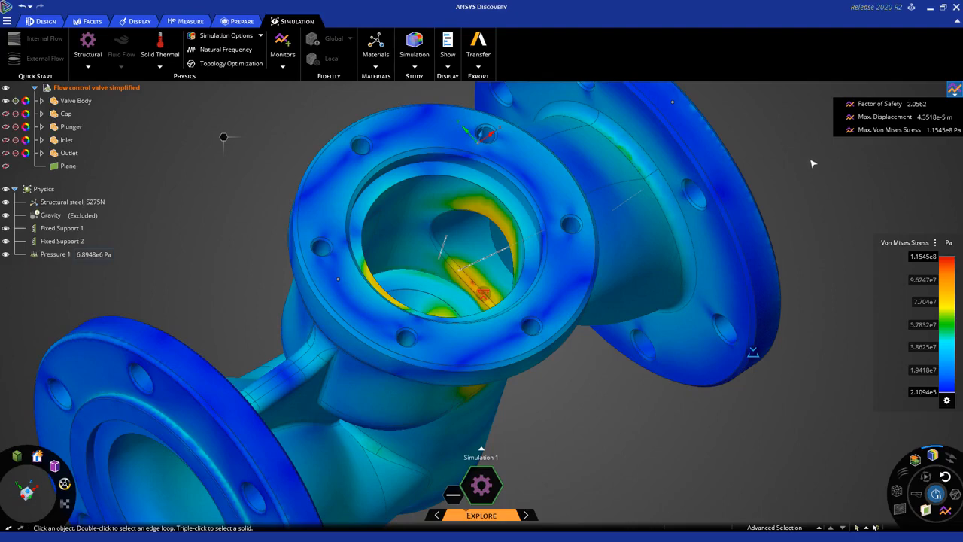
click(876, 130)
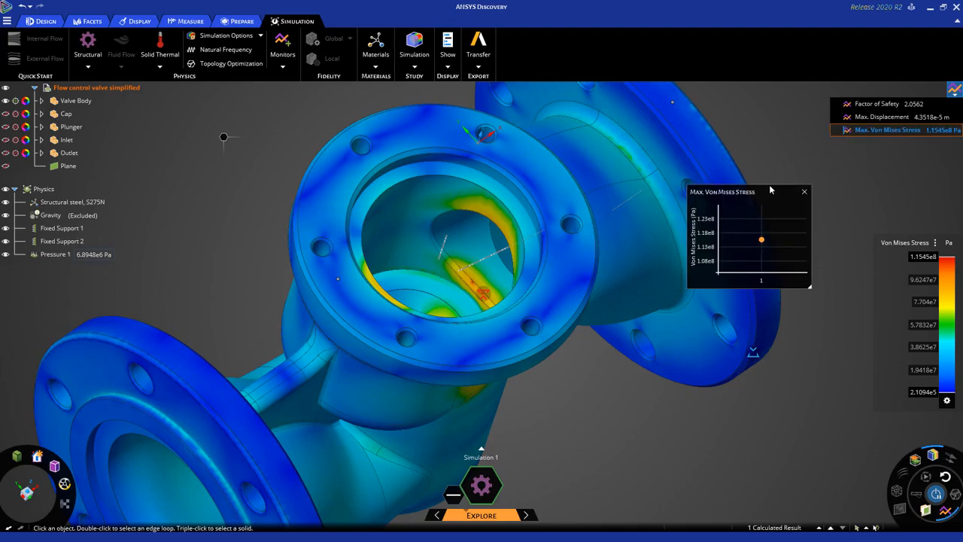
drag(769, 189, 720, 146)
drag(765, 247, 827, 306)
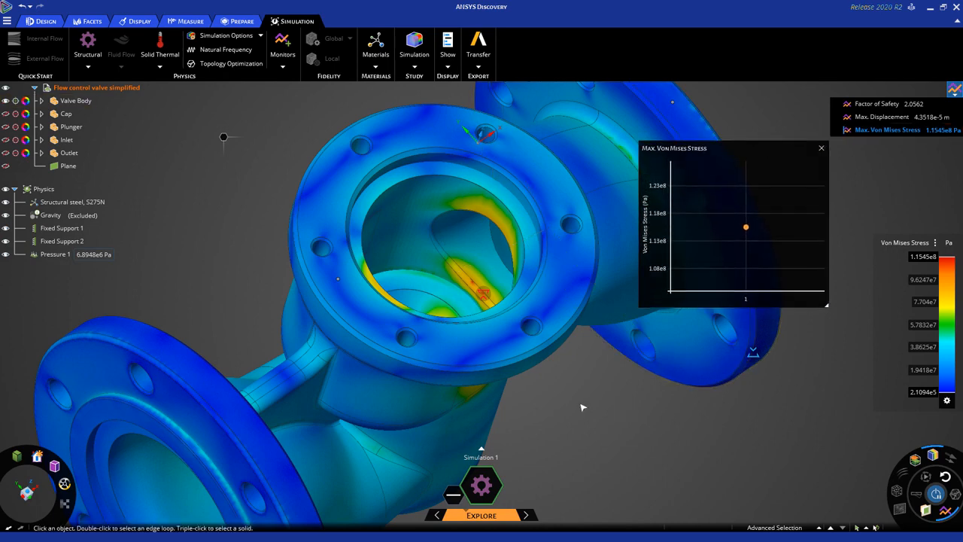
middle_drag(582, 404, 587, 410)
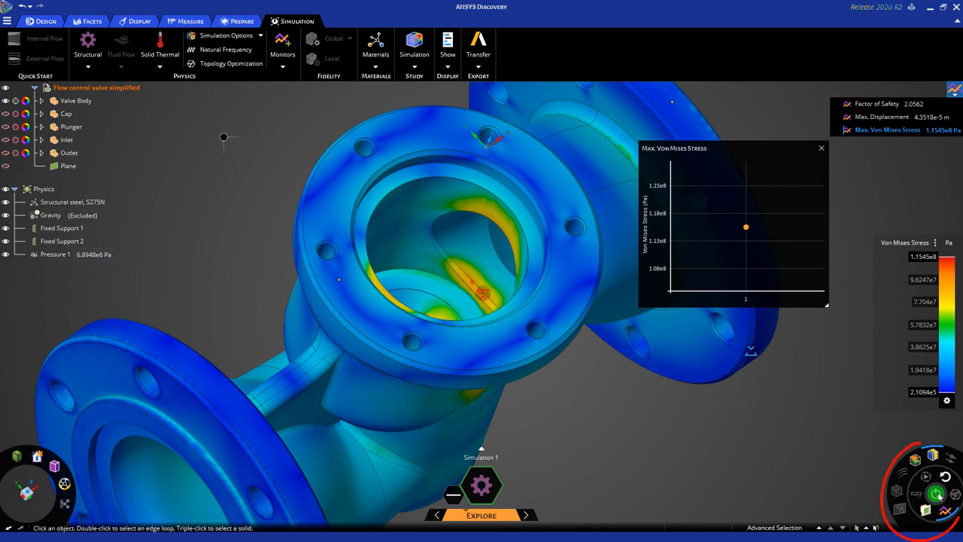
- Turn off the live stress results and select the internal round face in the bore
click(933, 456)
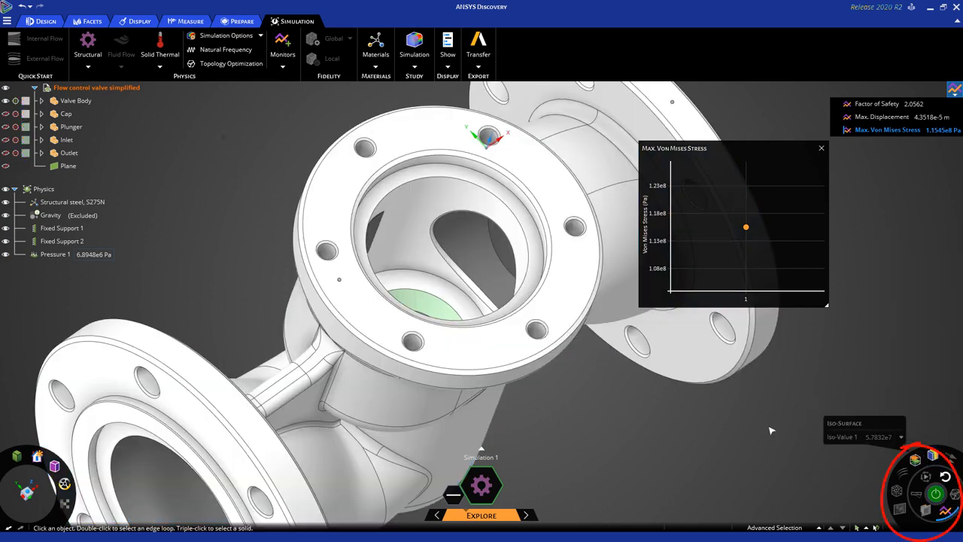
scroll(455, 259, up, 3)
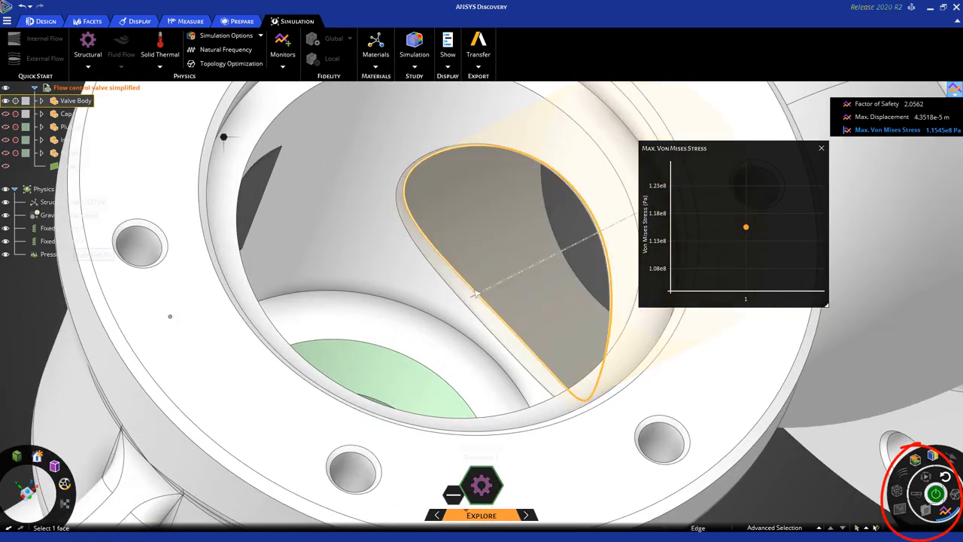
click(461, 286)
middle_drag(462, 285, 413, 179)
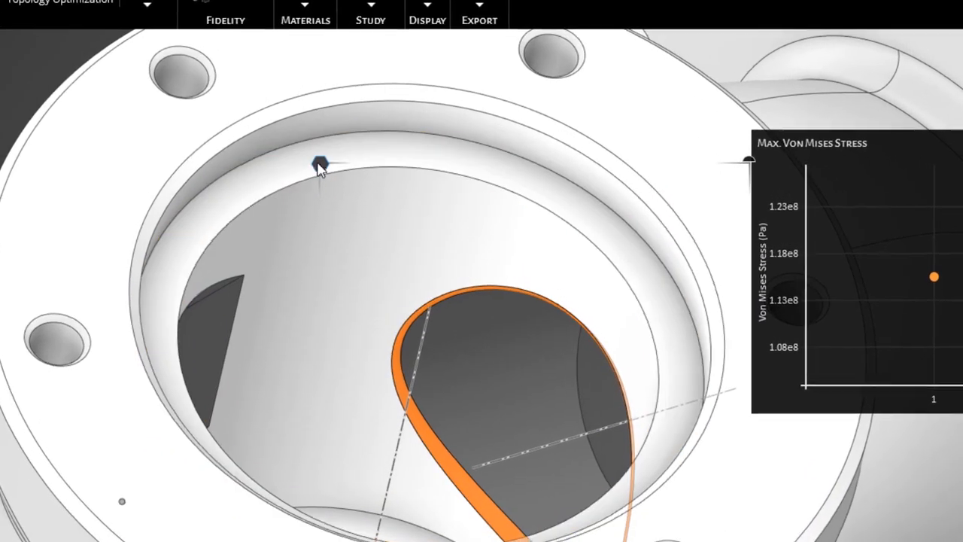
- Pull the internal round outward, enlarging it beyond its original 2 mm radius
right_click(364, 160)
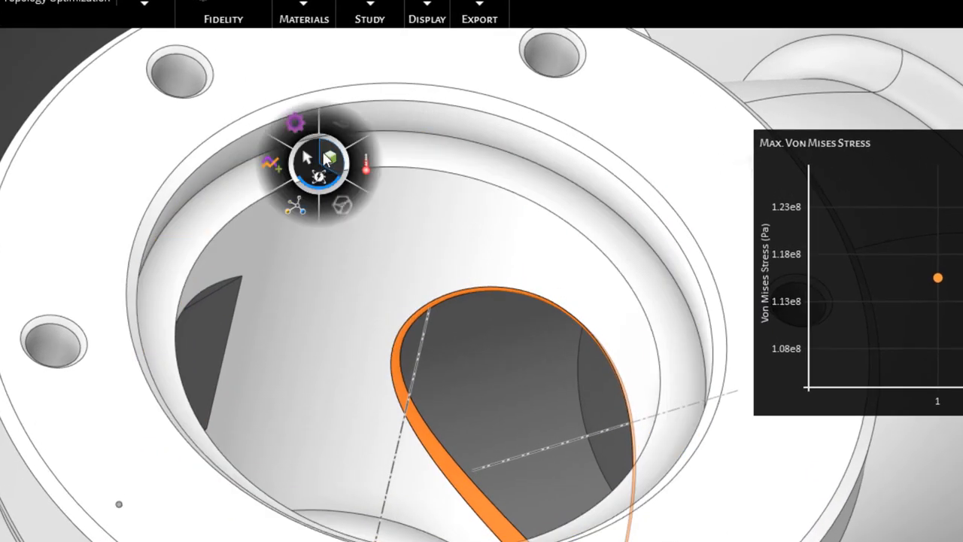
click(330, 157)
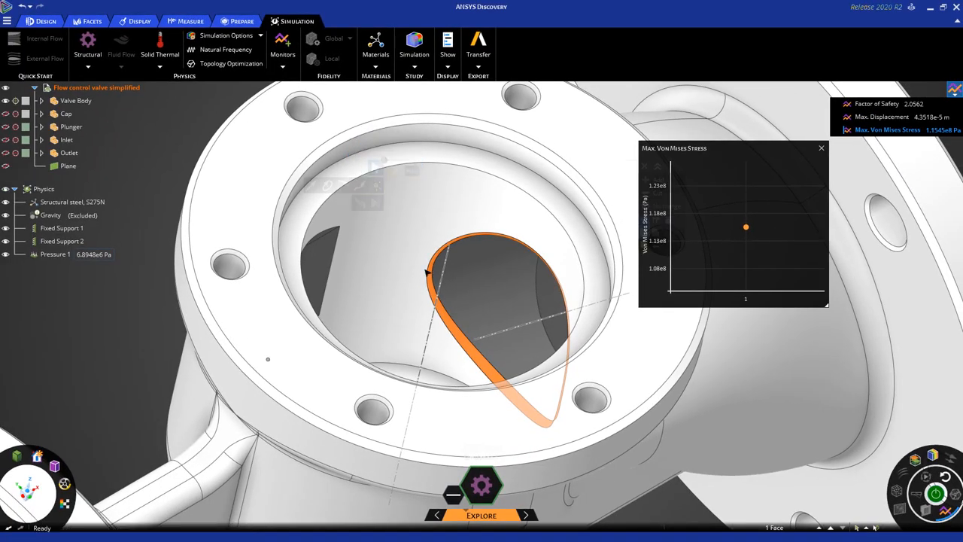
click(276, 164)
scroll(433, 290, up, 2)
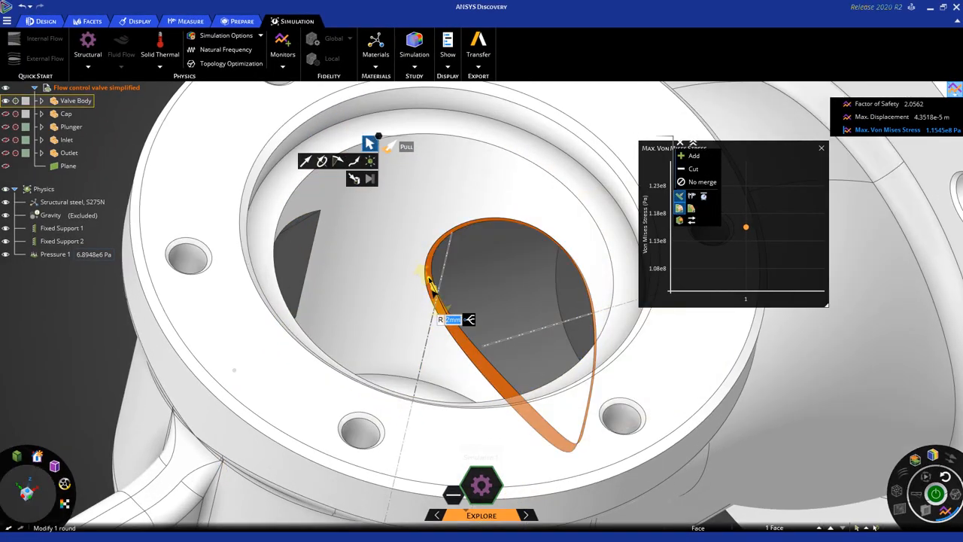
drag(433, 287, 420, 264)
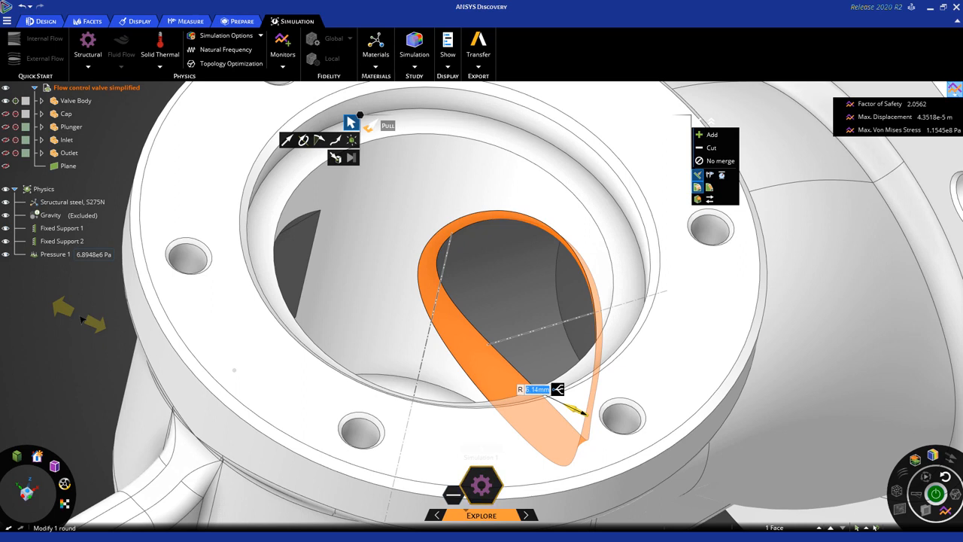
key(Escape)
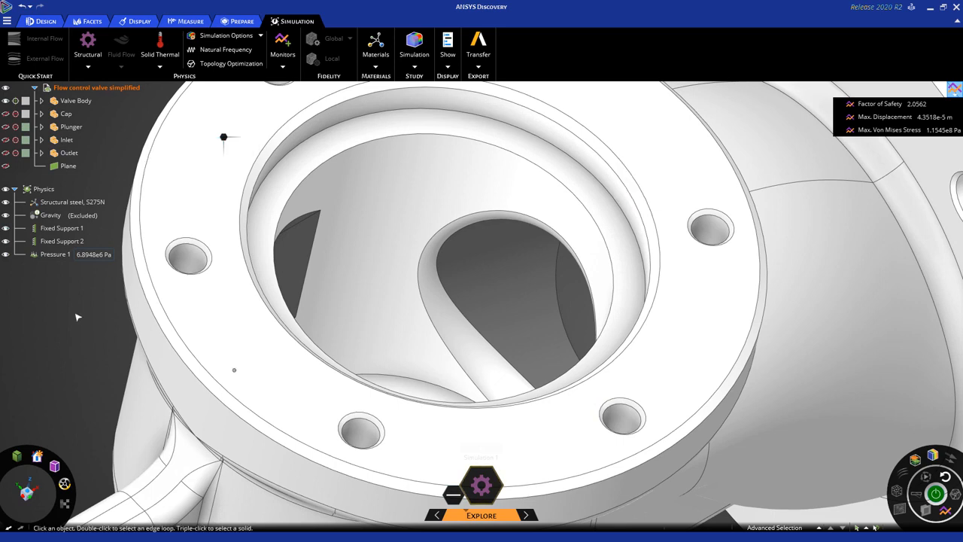
- Orbit and tilt the view into the valve bore to inspect the enlarged round
middle_drag(83, 322, 95, 338)
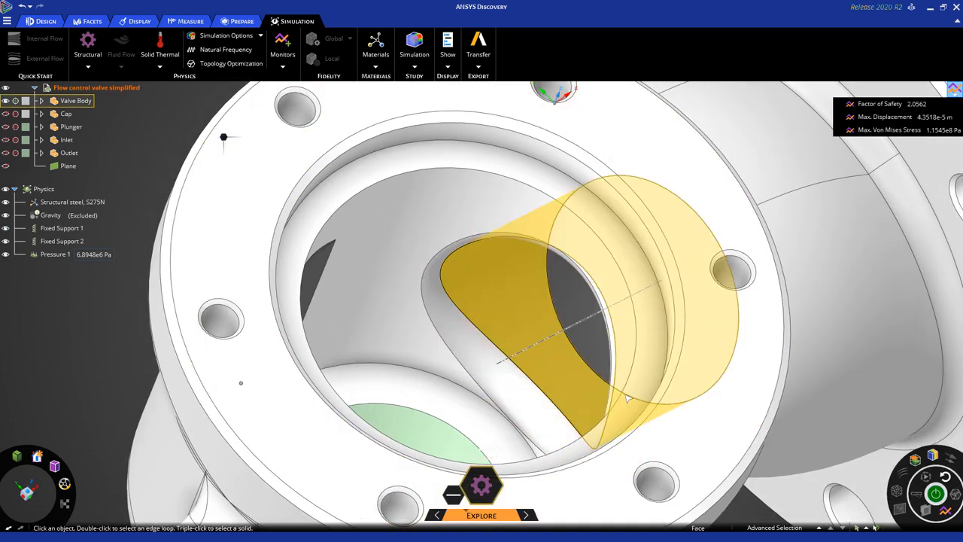
middle_drag(578, 334, 584, 321)
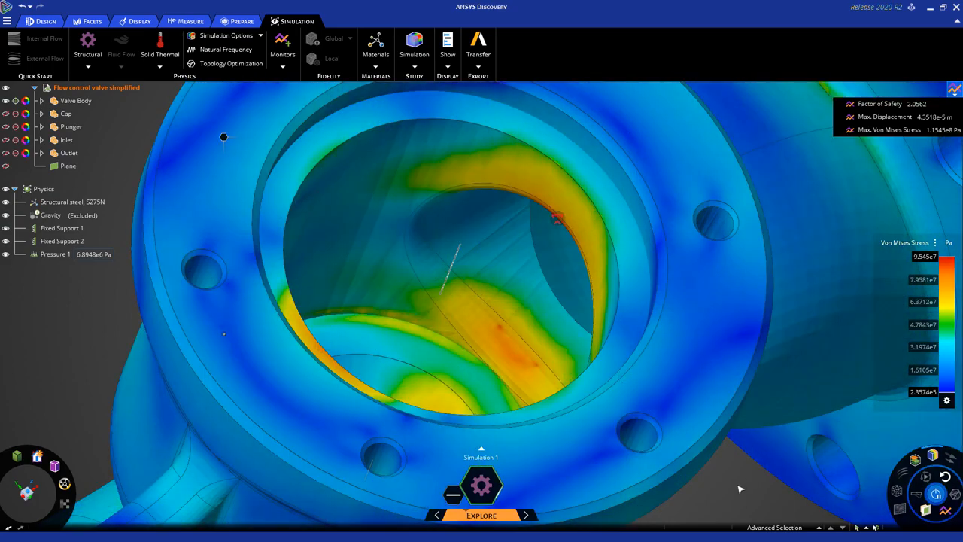
- Open and enlarge the Max. Von Mises Stress chart, positioning it clear of the monitor values
click(880, 131)
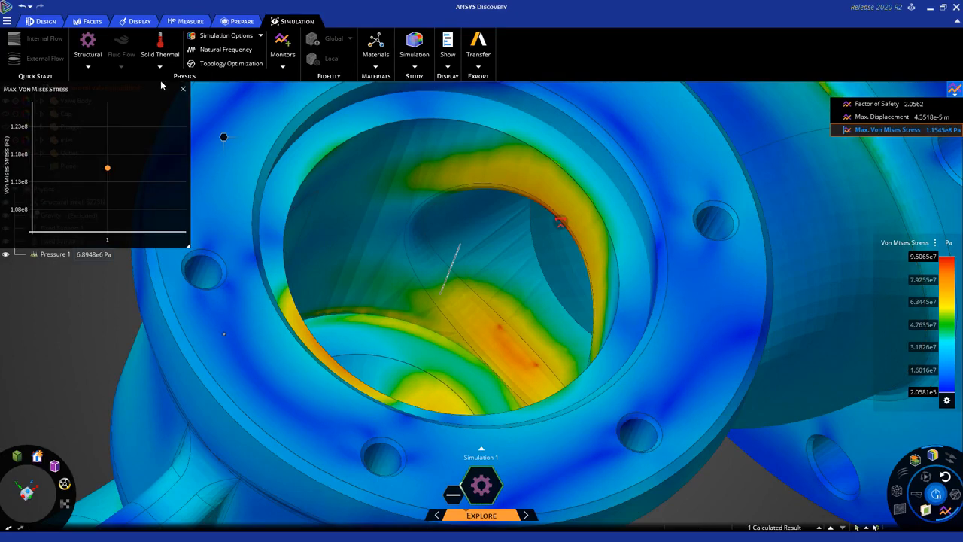
drag(157, 90, 782, 116)
drag(812, 270, 871, 315)
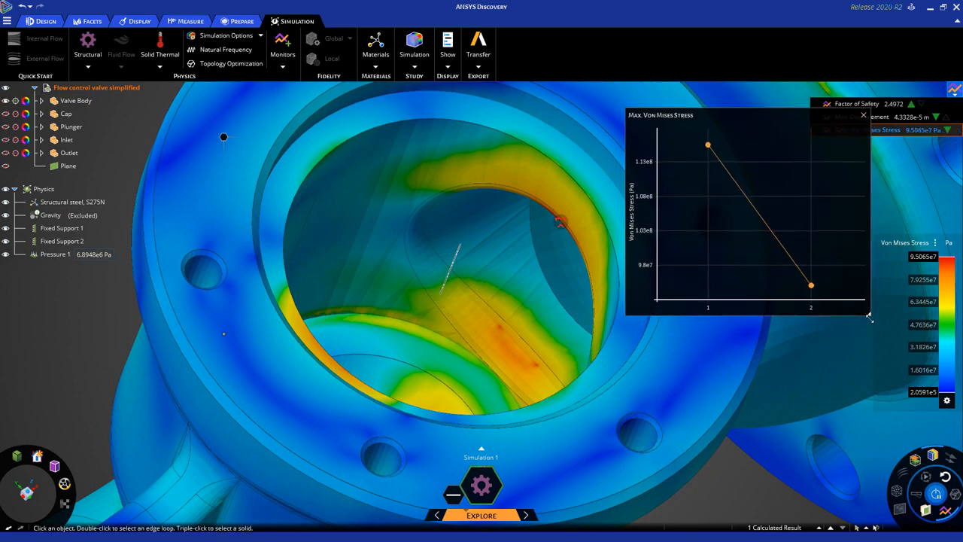
click(782, 443)
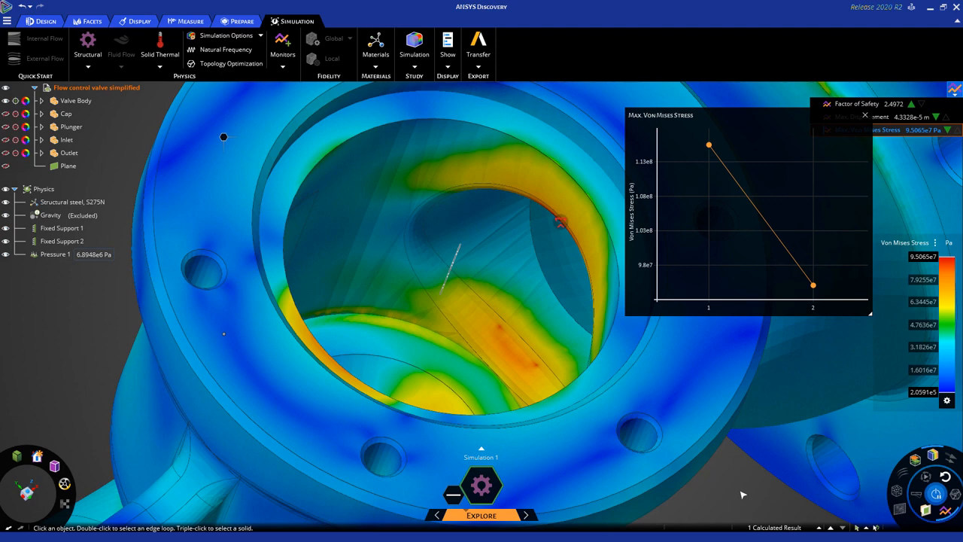
drag(748, 115, 748, 163)
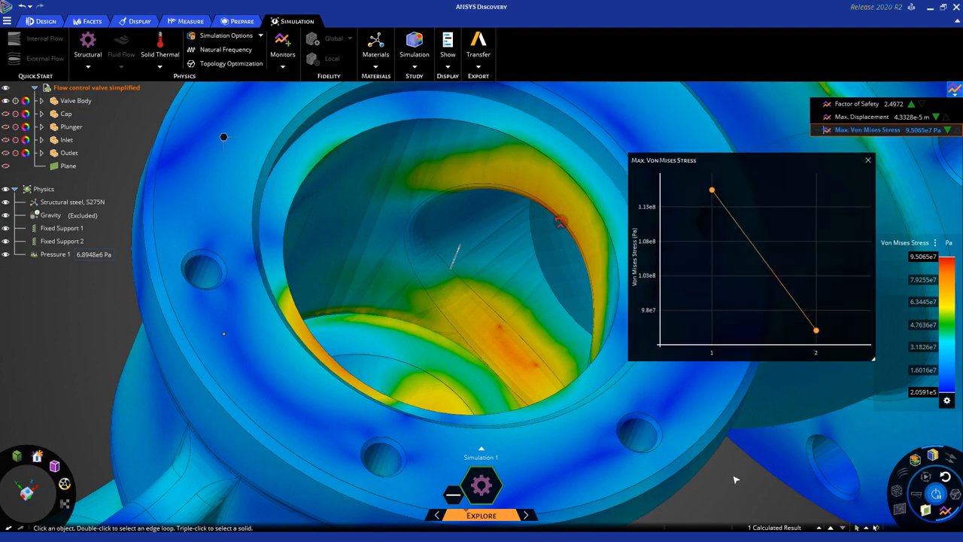